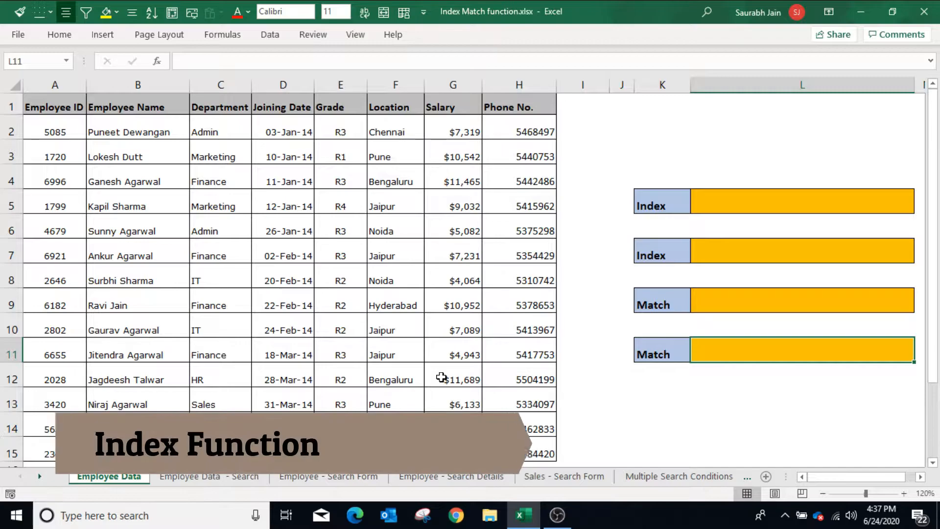
Enter =INDEX(B2:B15,4) in cell L5 to return the fourth employee name, and select B2:B15 to show its range.
left_click(754, 204)
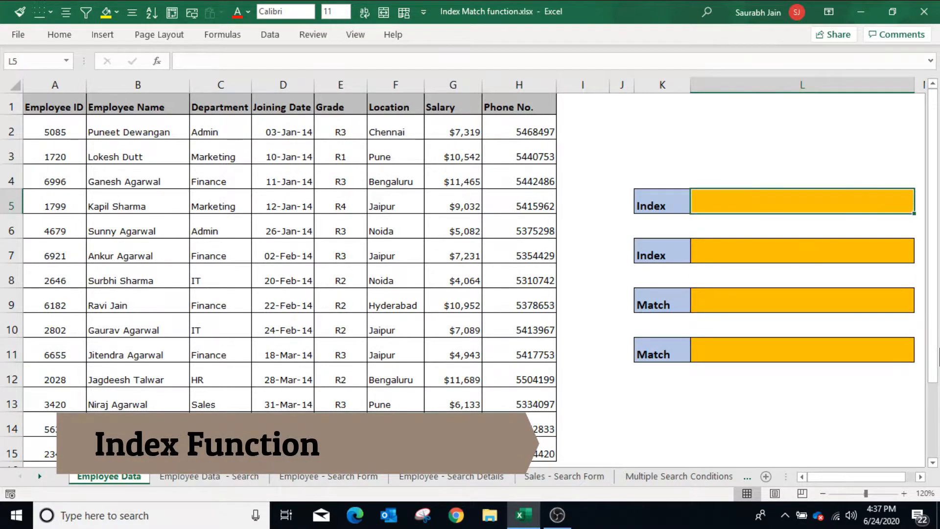
type("=index")
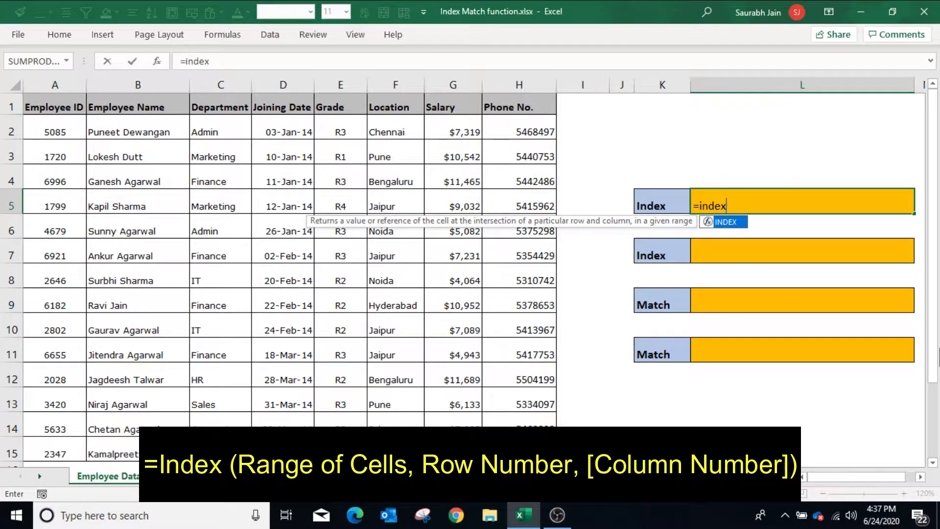
type("(")
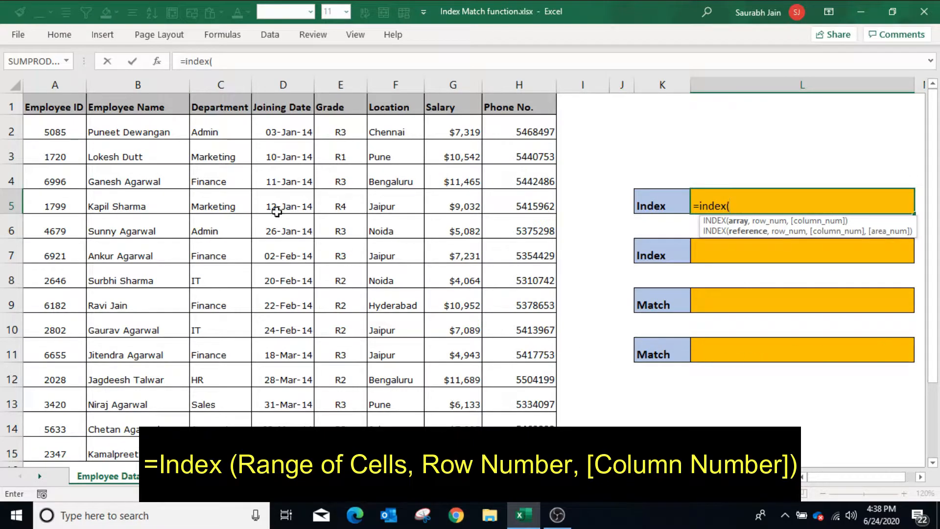
left_click_drag(157, 132, 118, 452)
type(",4")
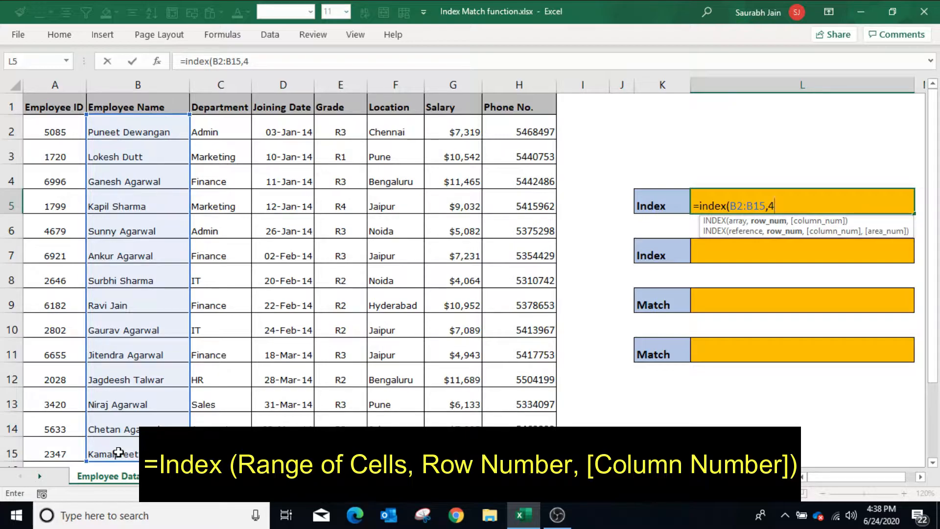
type(")")
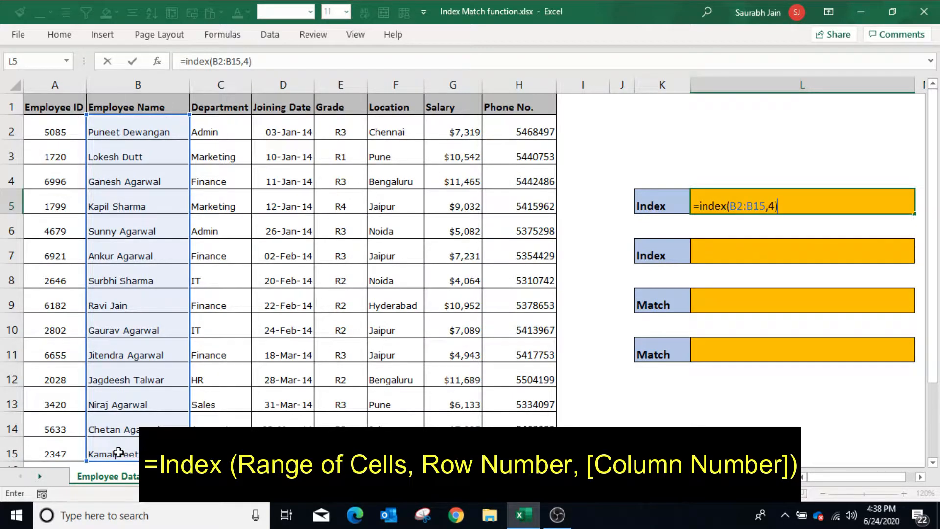
key("Return")
left_click(283, 379)
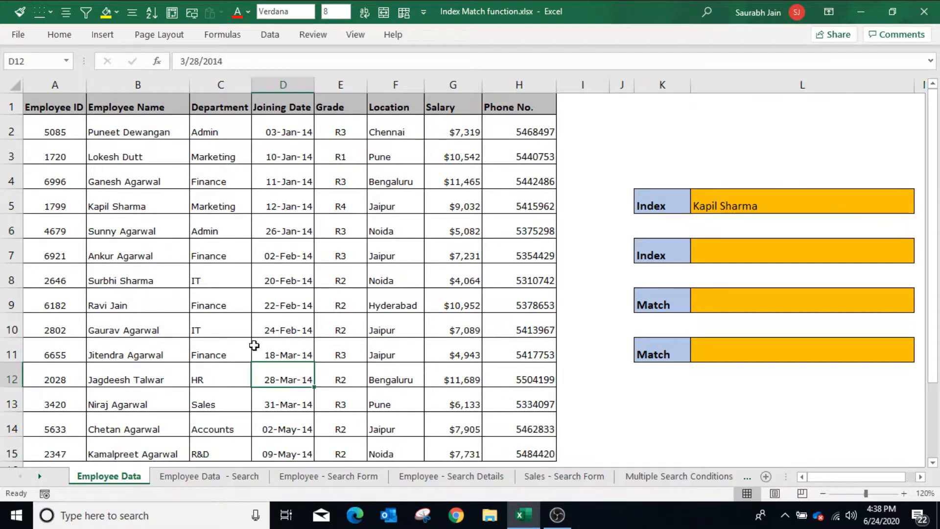
left_click_drag(142, 130, 133, 444)
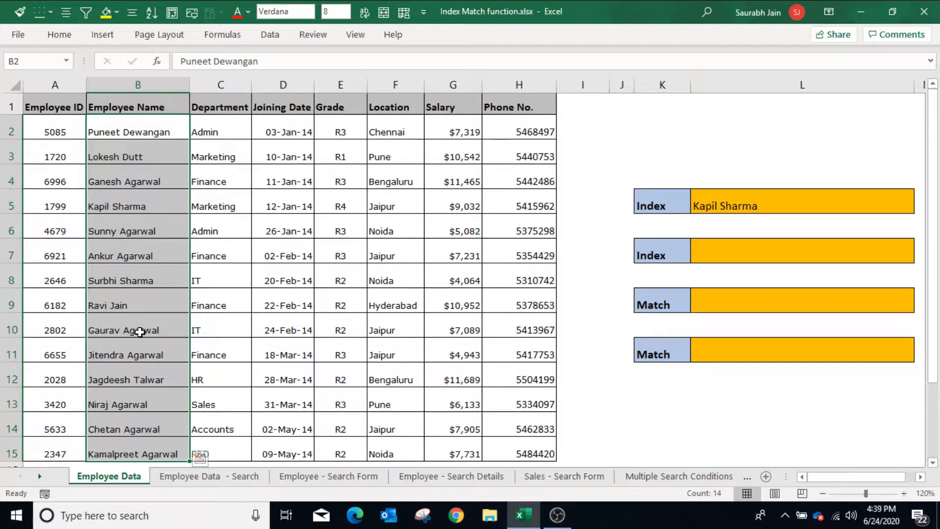
Enter =INDEX(A2:E15,4,3) in cell L7, and trace the lookup by selecting row 5 and column C.
left_click(729, 255)
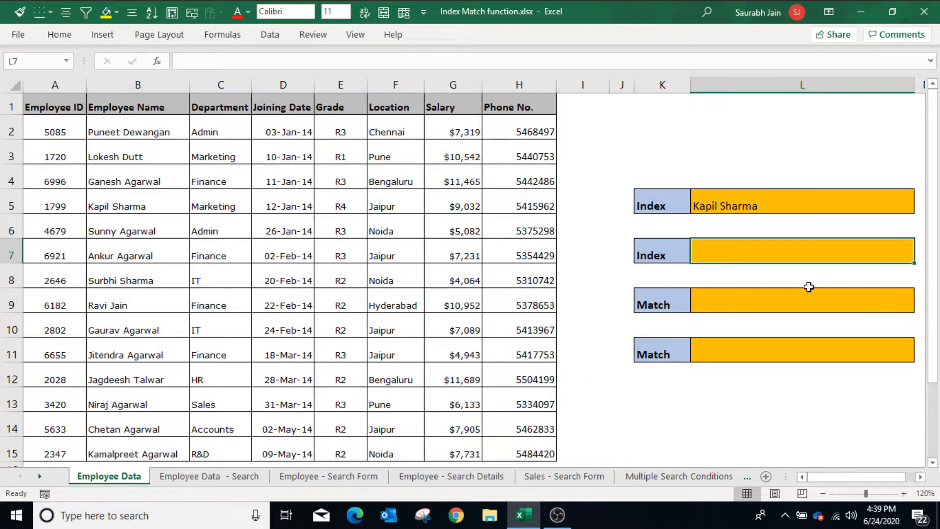
type("=Index(")
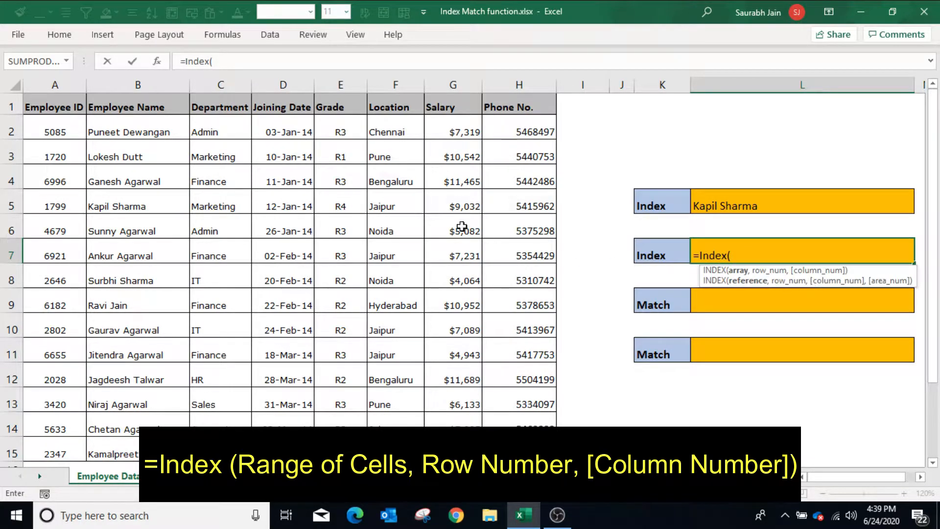
left_click_drag(54, 132, 341, 452)
type(",")
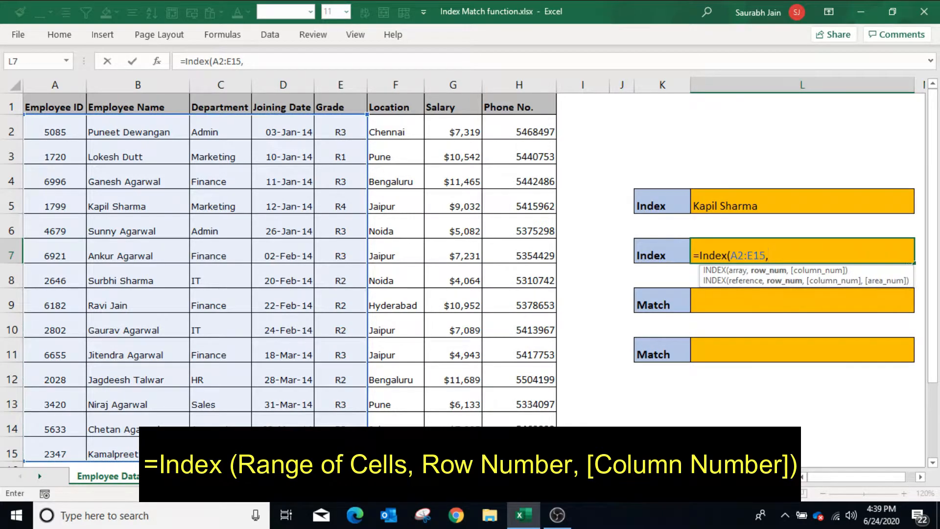
type("4,3")
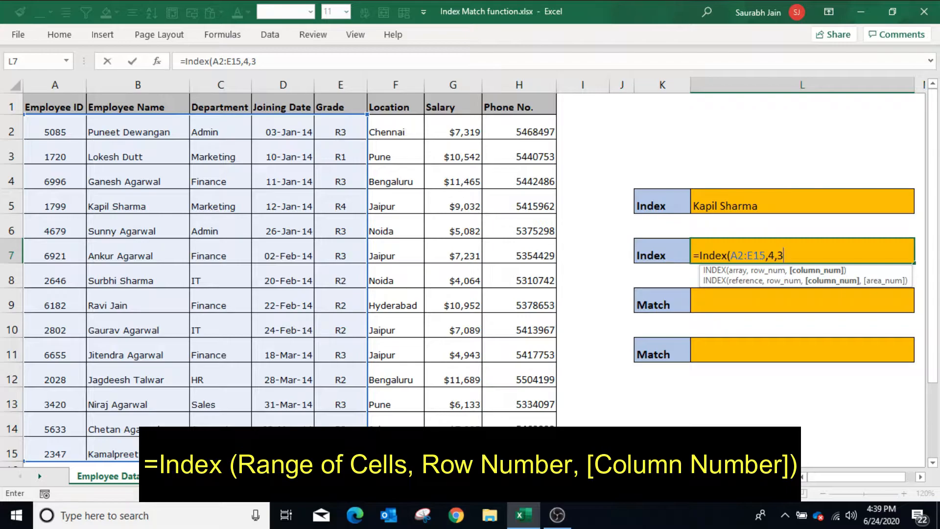
type(")")
key("Return")
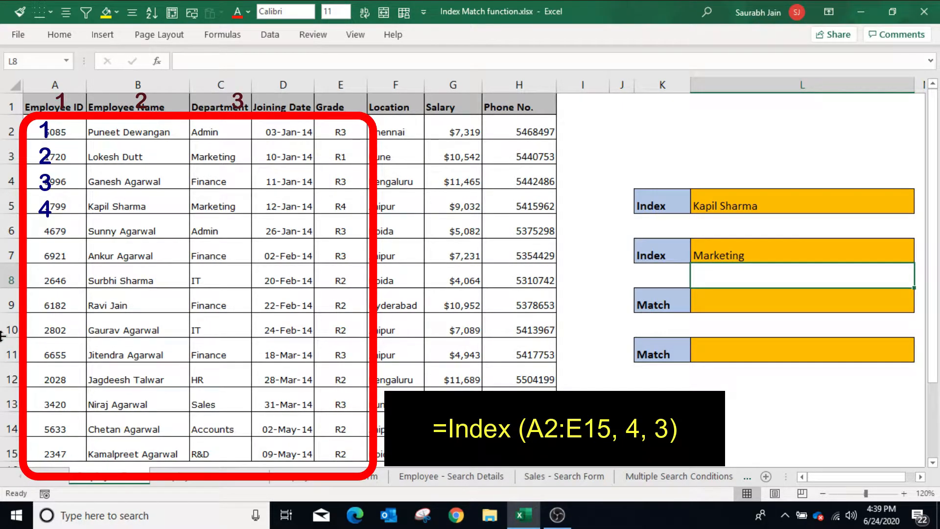
left_click(9, 207)
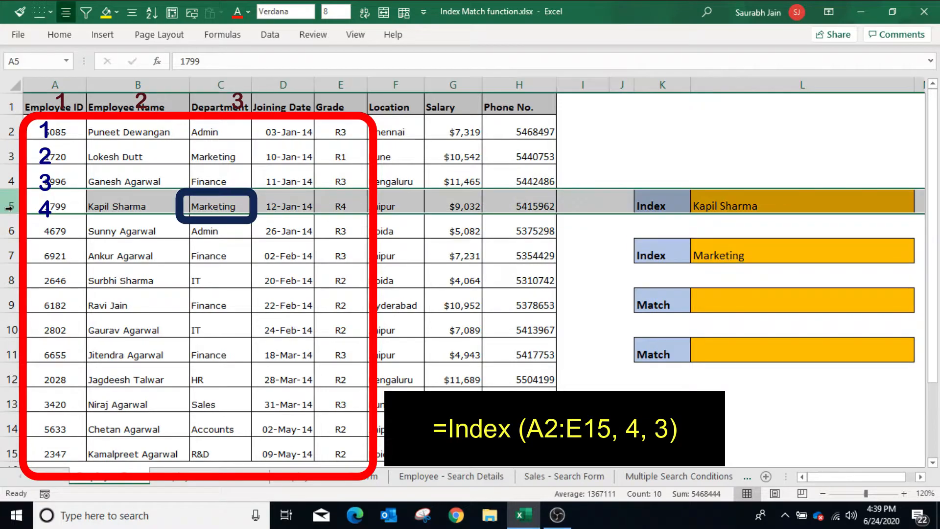
left_click(221, 82)
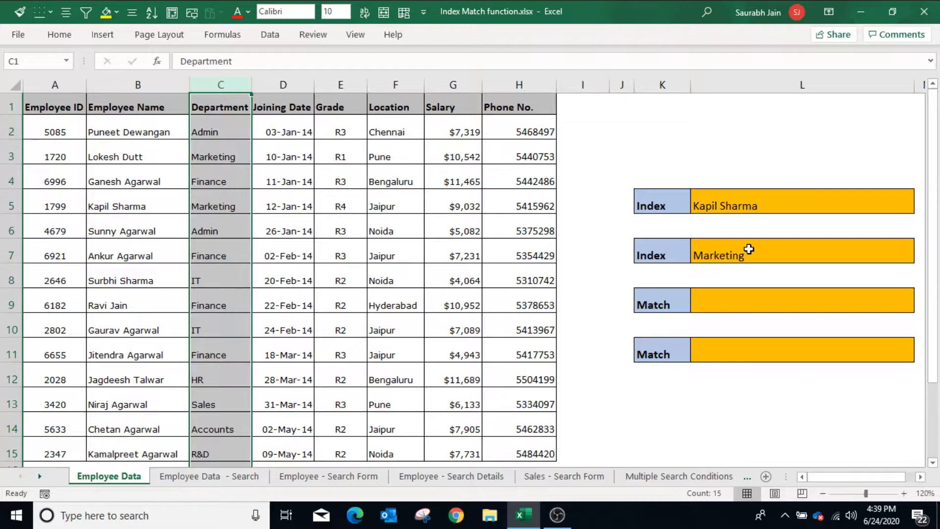
Enter =MATCH(L5,B2:B15,0) in cell L9 for the name's exact-match position, and select B2:B15 to show the lookup range.
left_click(723, 297)
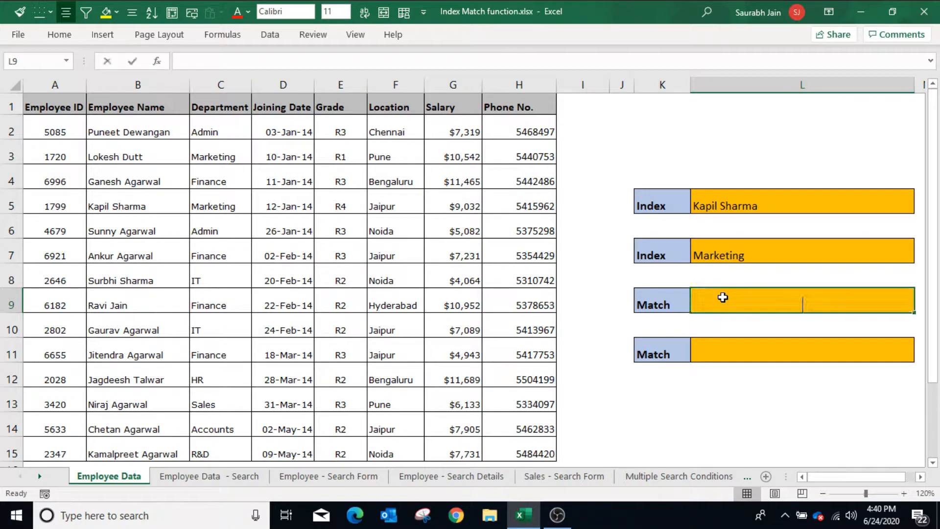
type("=Match(")
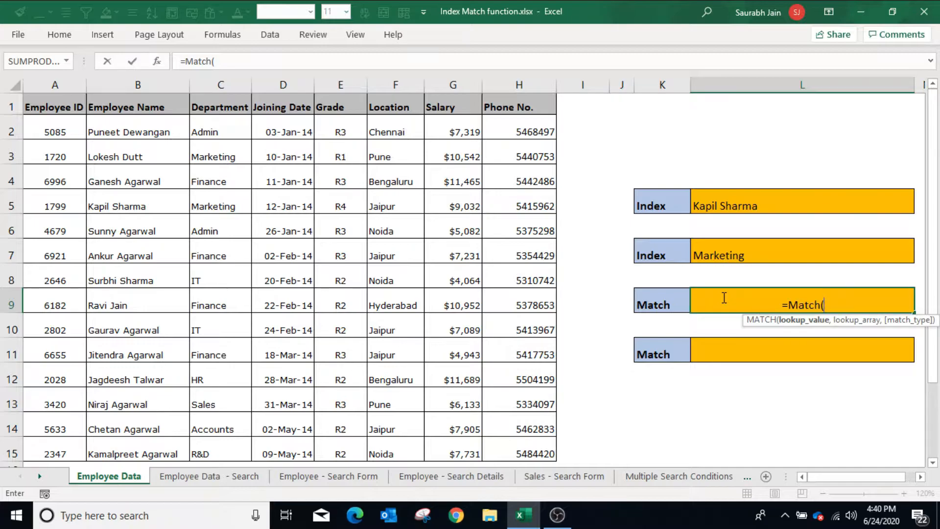
left_click(761, 210)
type(",")
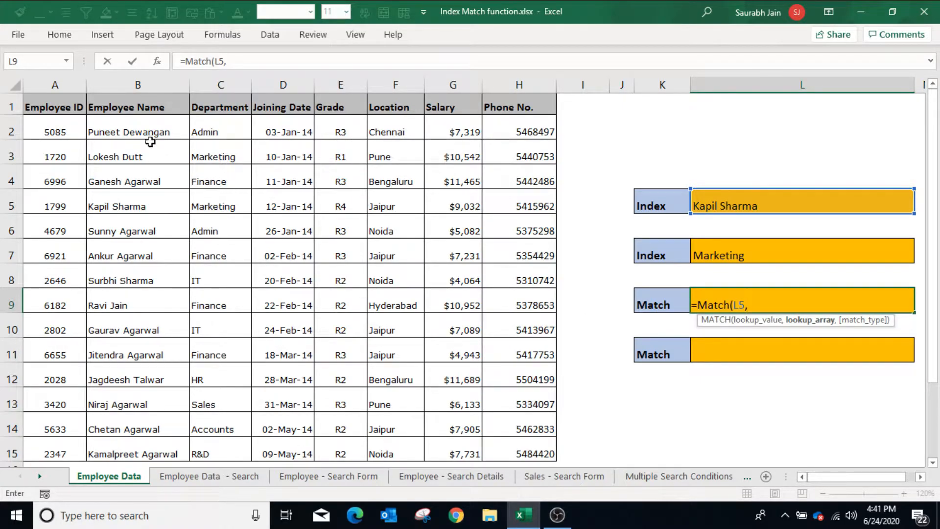
left_click_drag(146, 128, 127, 450)
type(",")
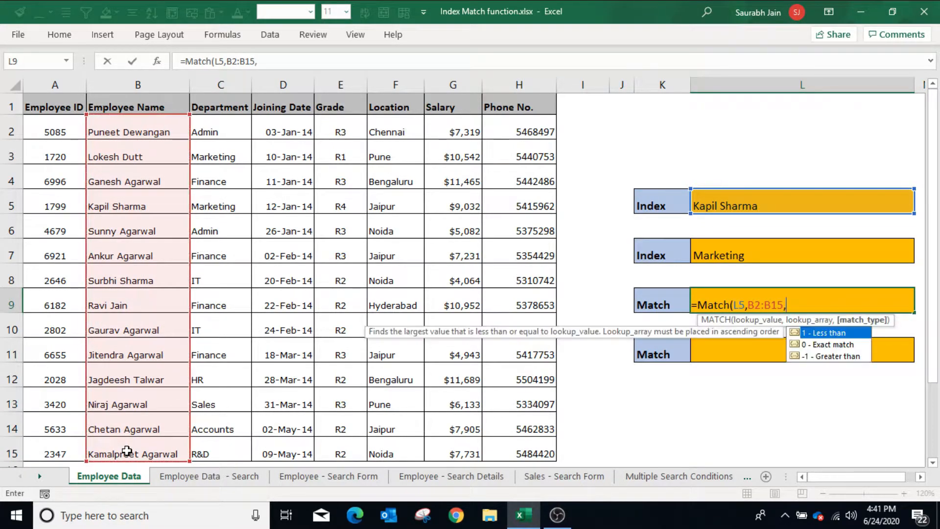
type("0)")
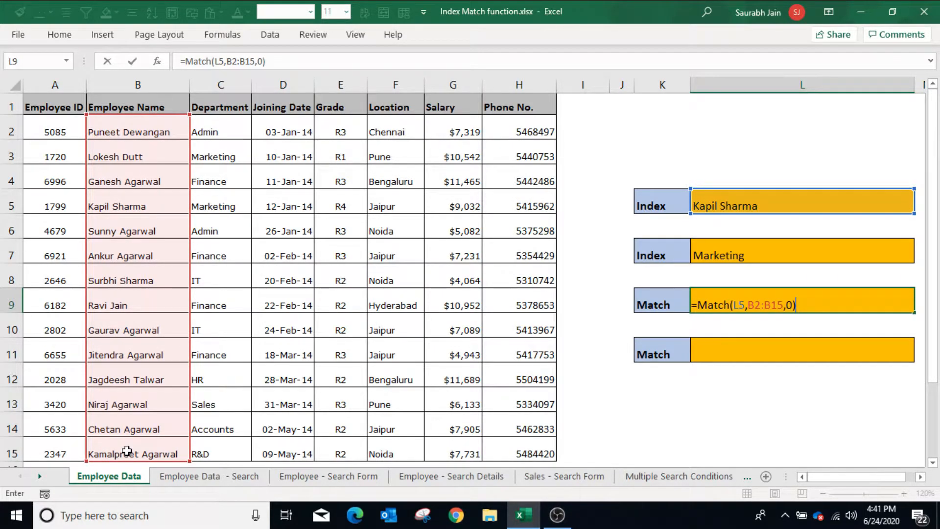
key("ctrl+Return")
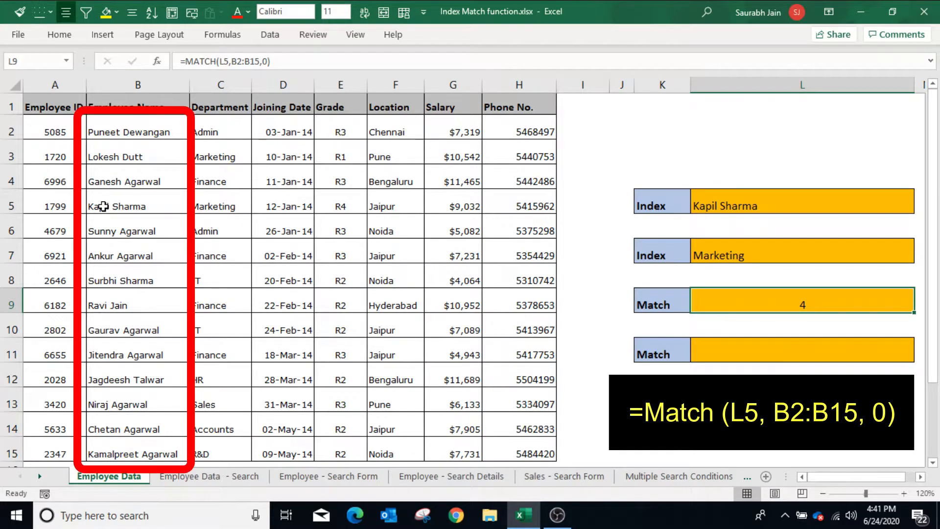
mouse_move(108, 133)
left_mouse_down()
mouse_move(107, 287)
mouse_move(130, 453)
left_mouse_up()
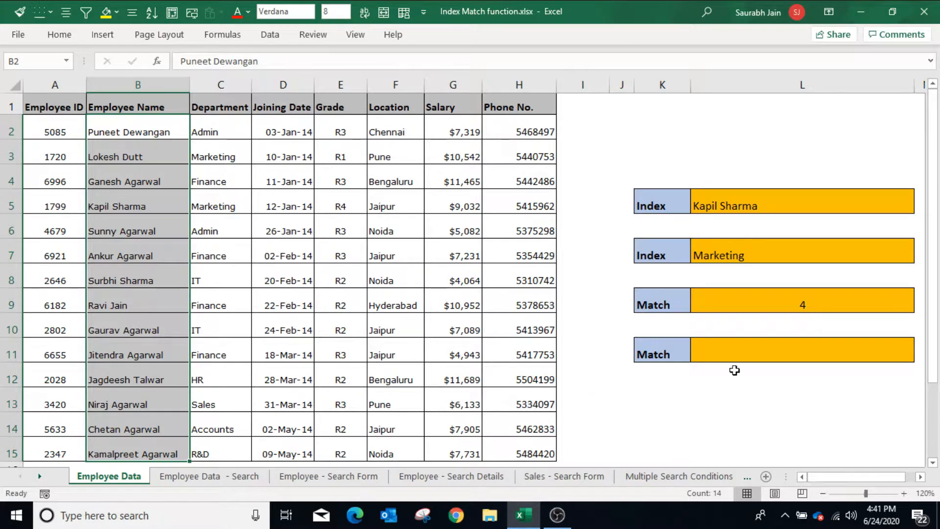
Enter =MATCH("department",A1:H1,0) in cell L11 for the header's position, and select A1:H1 to show the lookup range.
left_click(753, 353)
type("=Match")
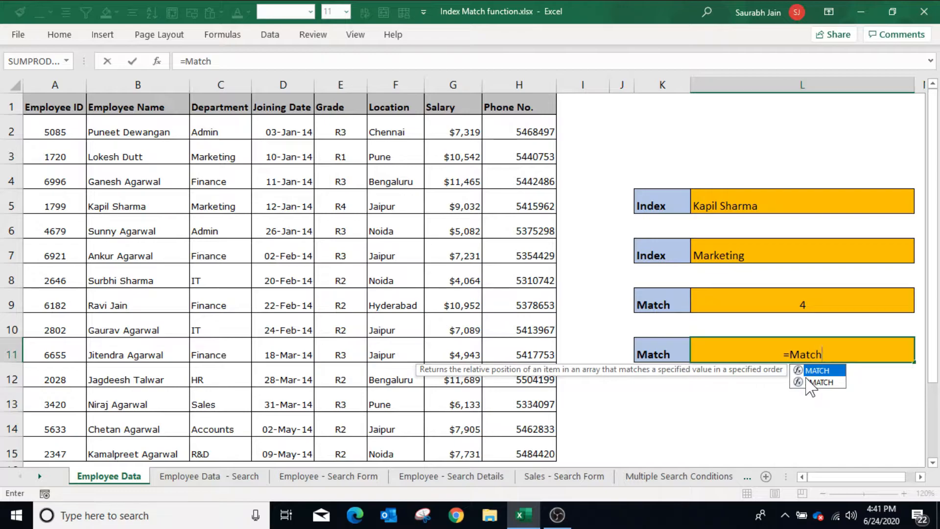
type("(\"depart")
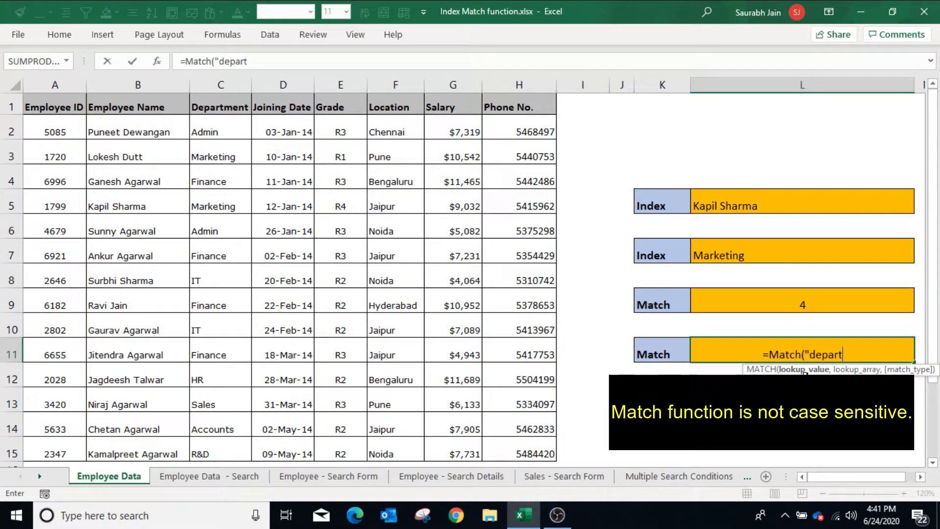
type("ment\",")
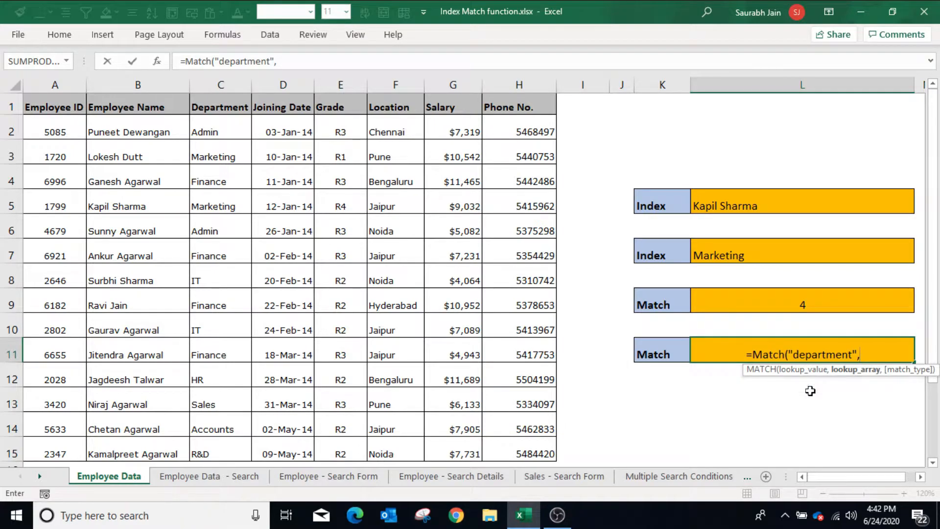
left_click_drag(74, 103, 534, 100)
type(",0")
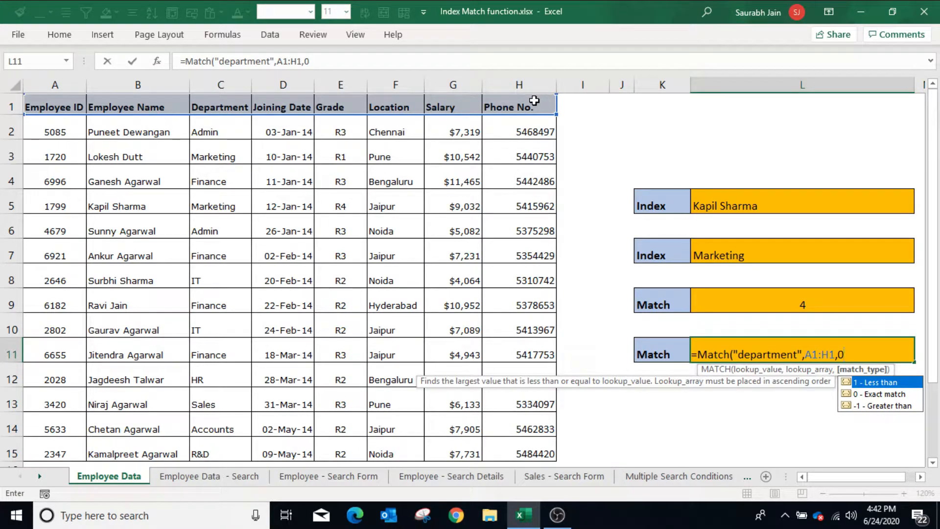
type(")")
key("Return")
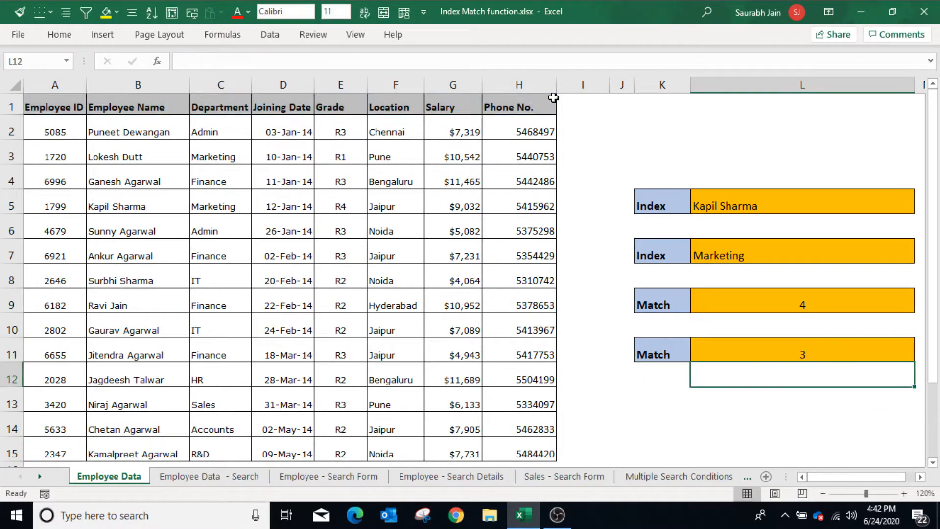
left_click_drag(73, 100, 518, 103)
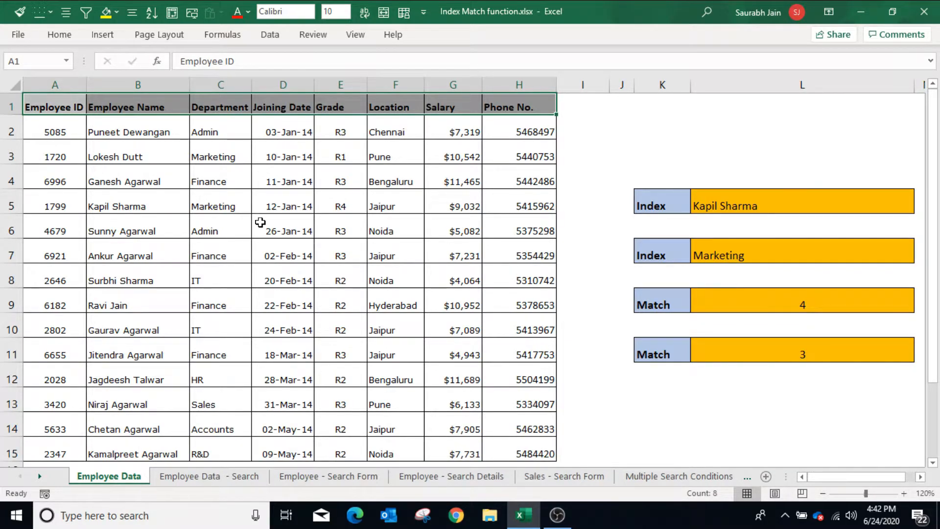
On the Employee Data - Search sheet, enter =INDEX(A2:A15,MATCH(K4,B2:B15,0)) in cell K5 to look up the employee ID.
key("ctrl+Page_Down")
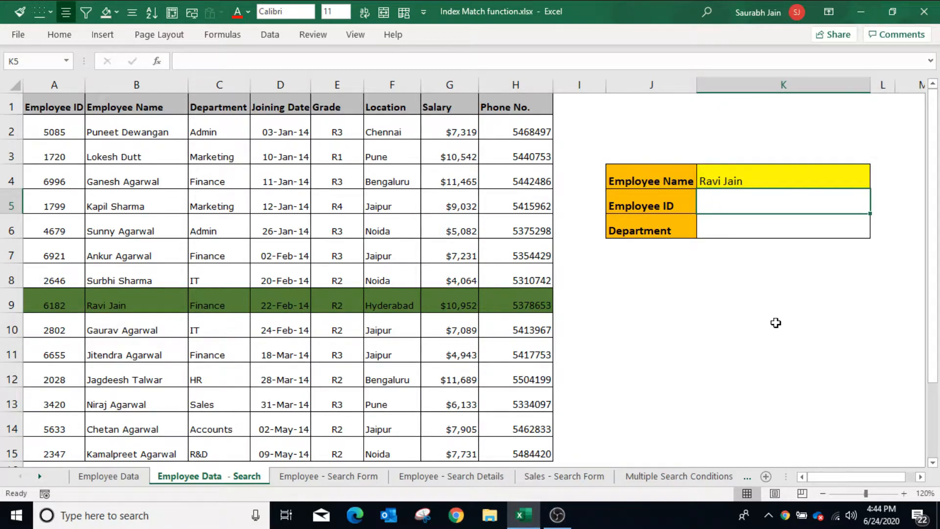
type("=Index")
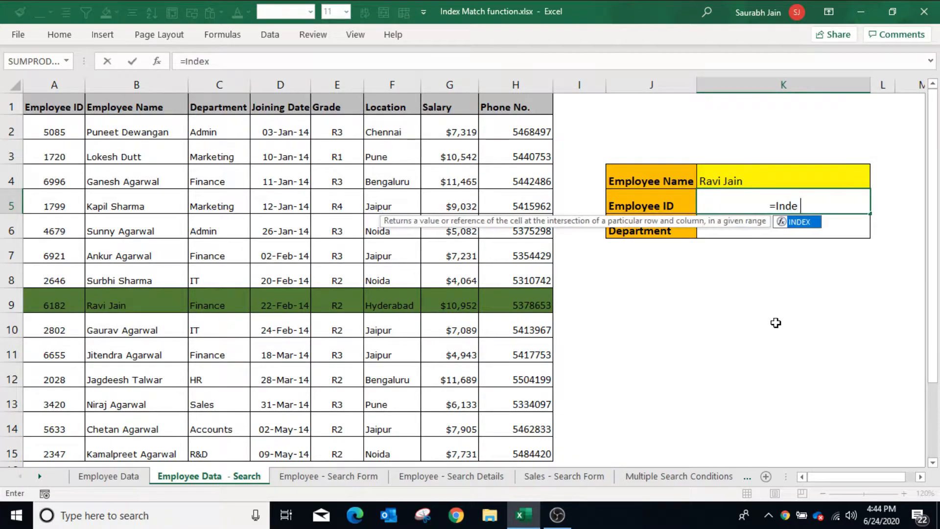
type("(")
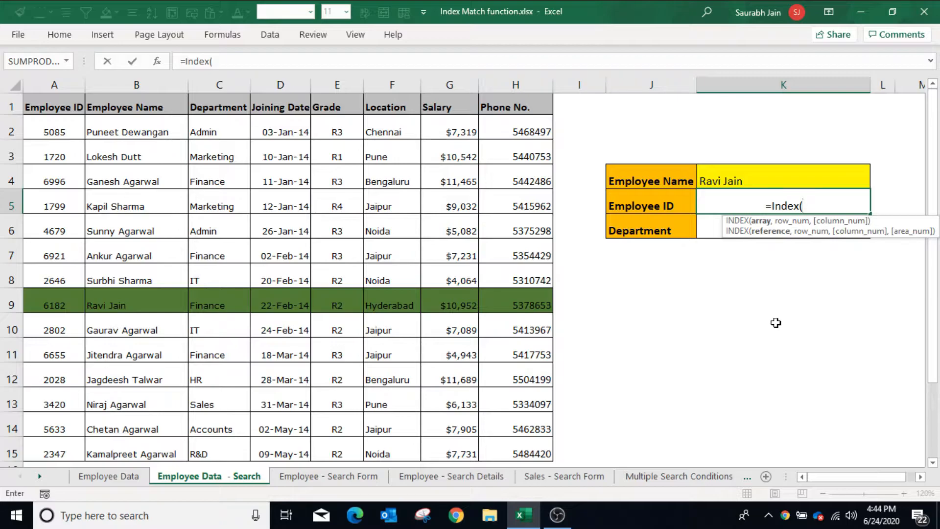
left_click_drag(62, 124, 44, 451)
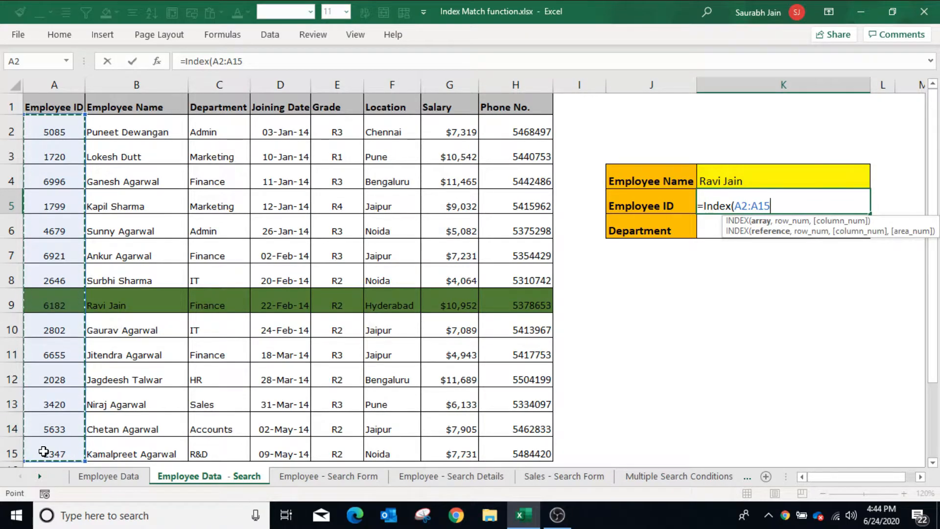
type(",")
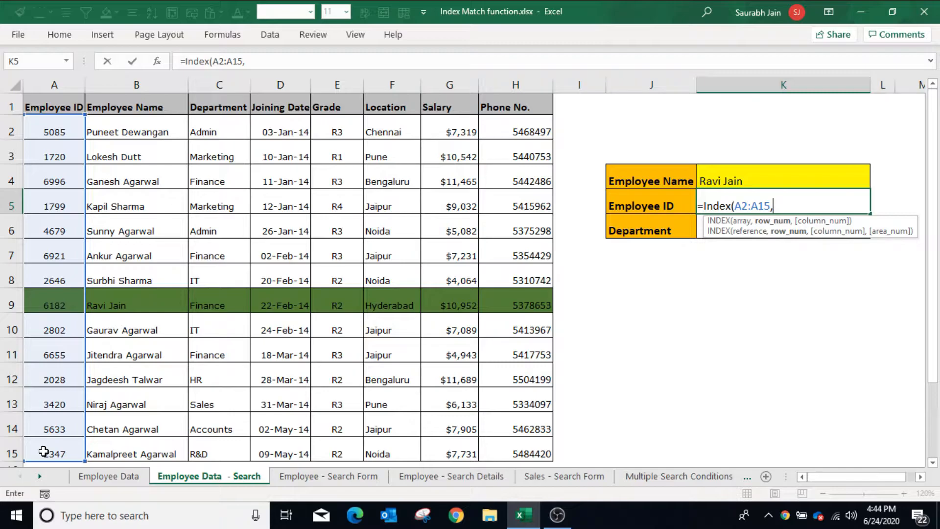
type("match(")
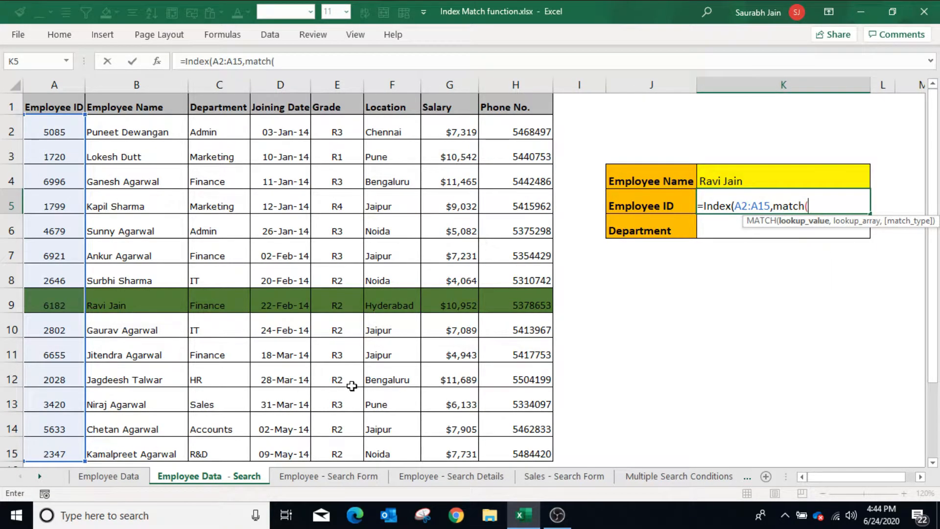
left_click(746, 178)
type(",")
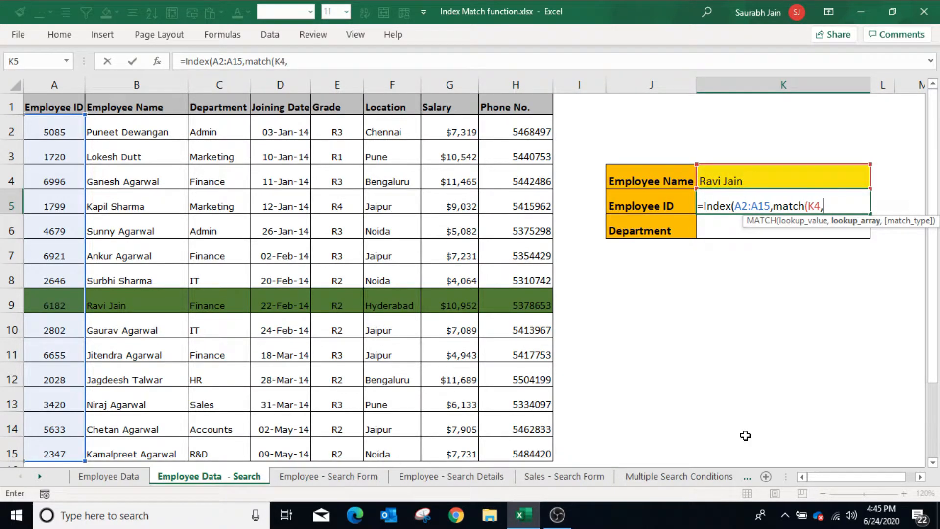
left_click_drag(157, 131, 148, 449)
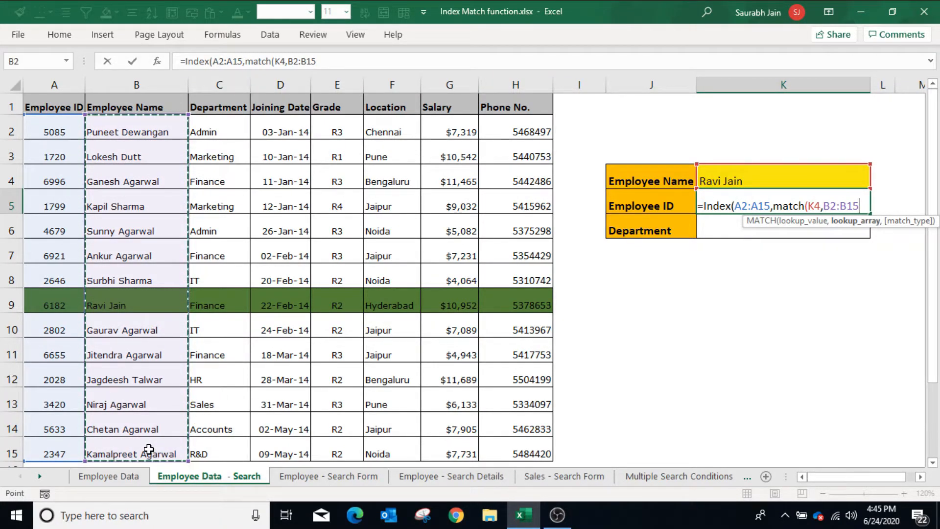
type(",0")
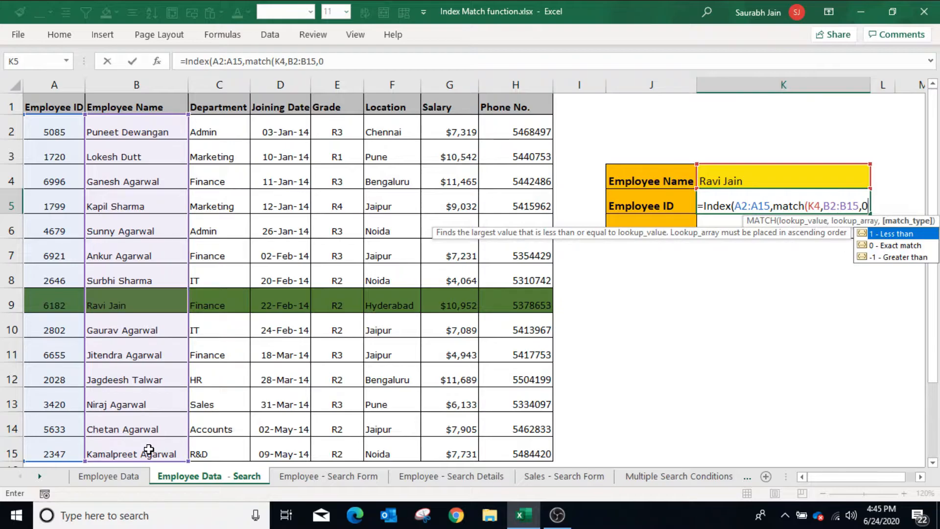
type(")")
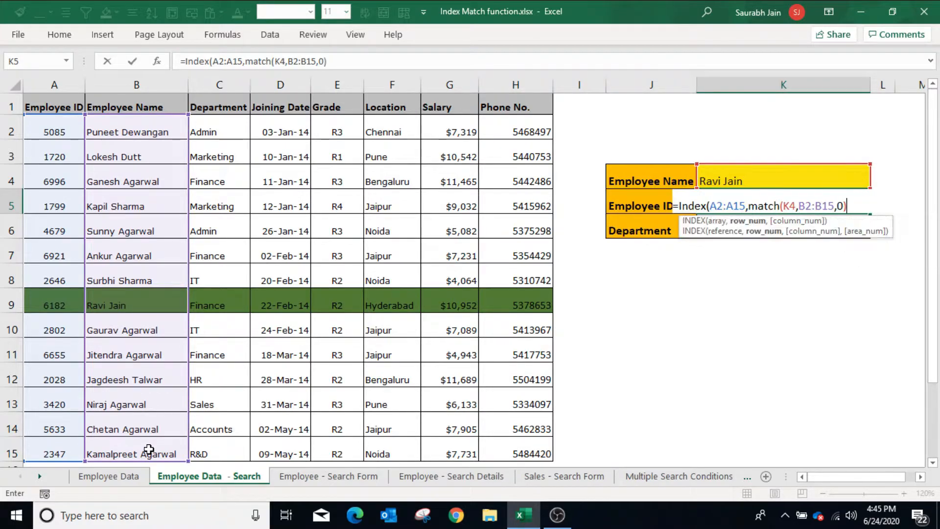
type(")")
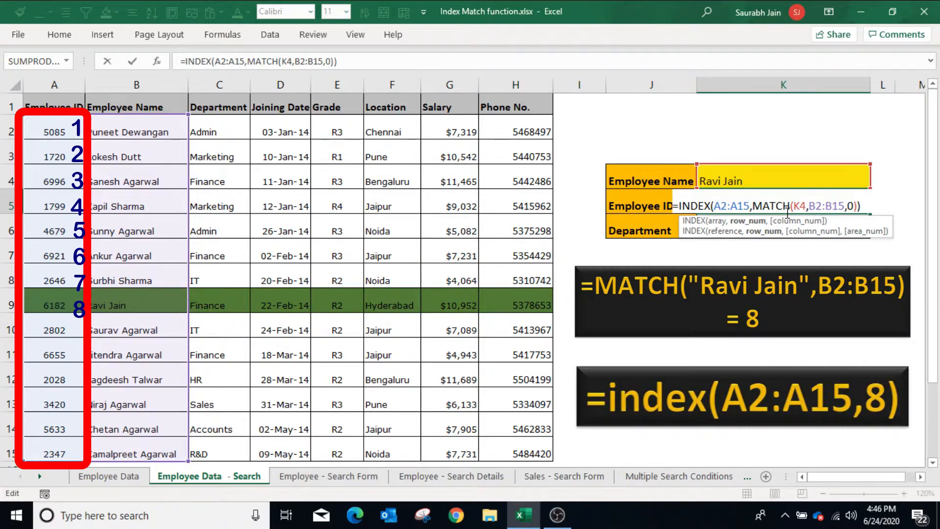
key("Return")
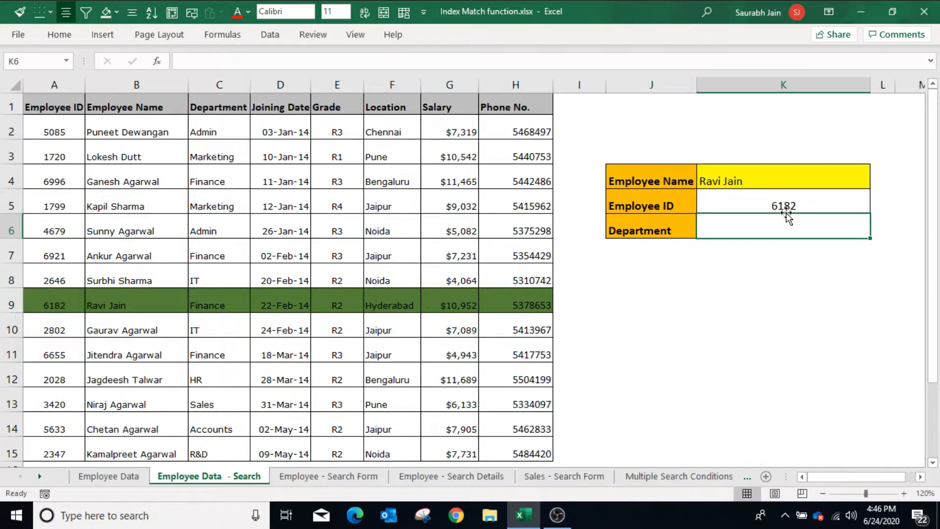
Replace the employee name in cell K4 with the name listed in row 13 to test the ID lookup.
left_click(753, 177)
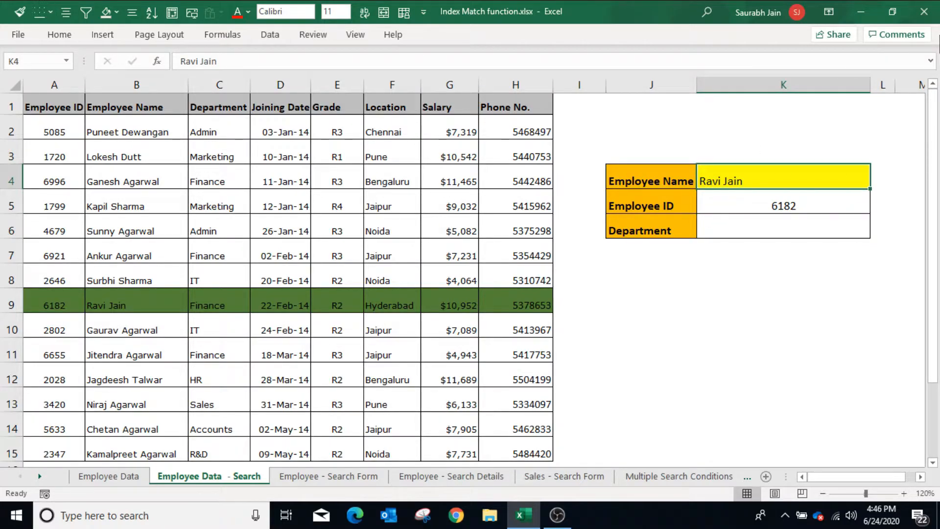
type("Niraj Agarwal")
key("Return")
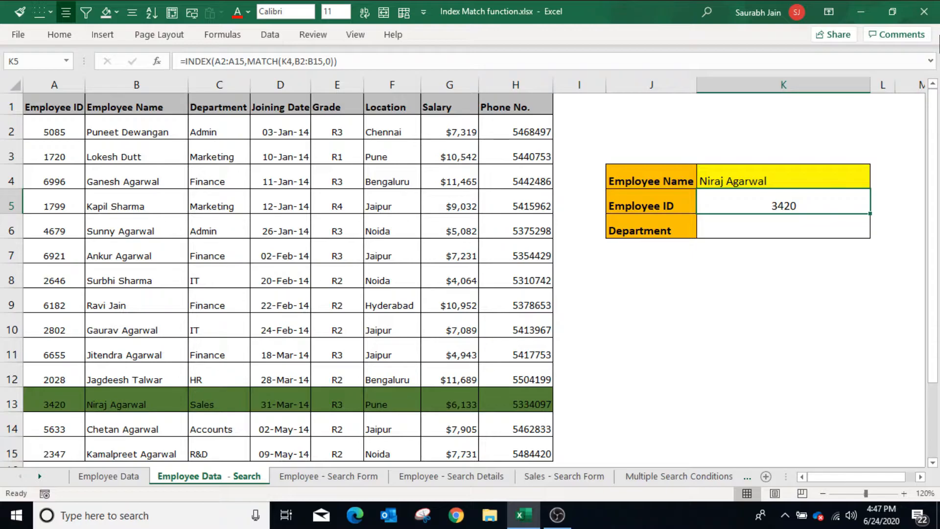
Enter =INDEX(C2:C15,MATCH(K4,B2:B15,0)) in cell K6 to look up the employee's department.
key("Down")
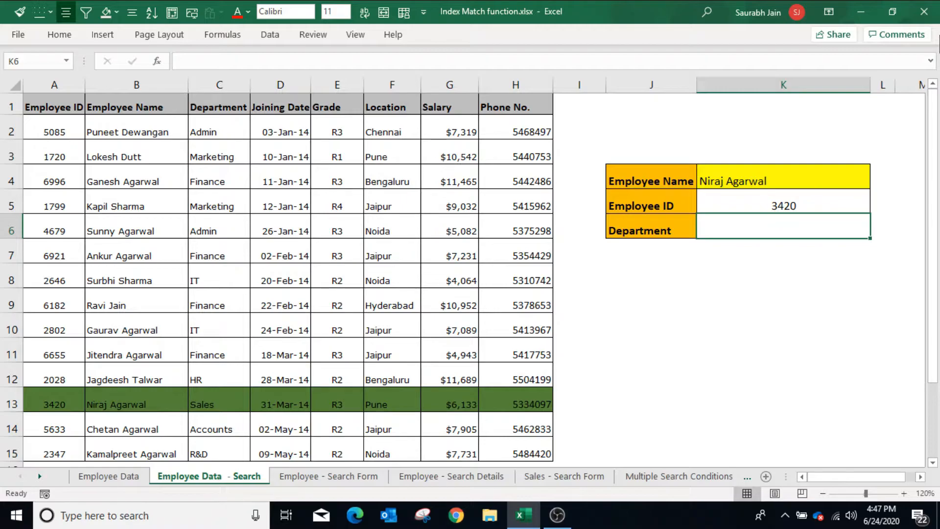
type("=index")
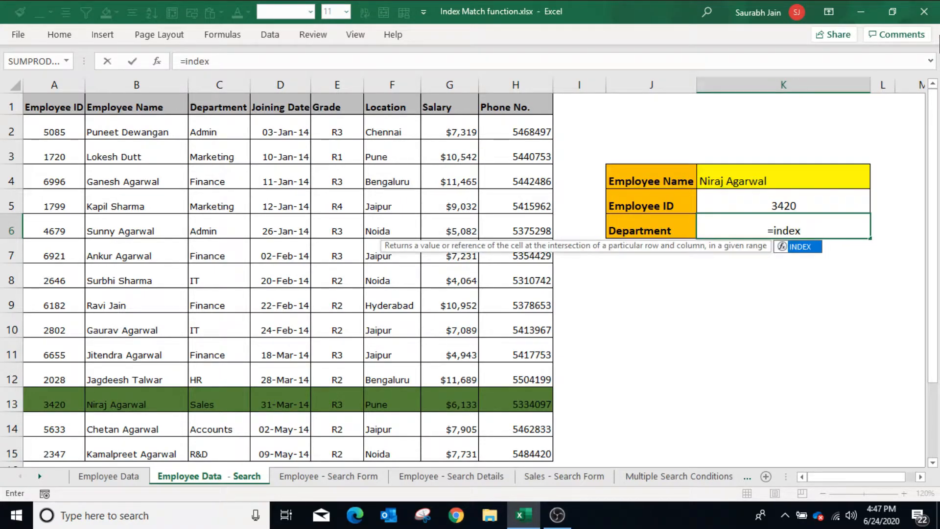
type("(")
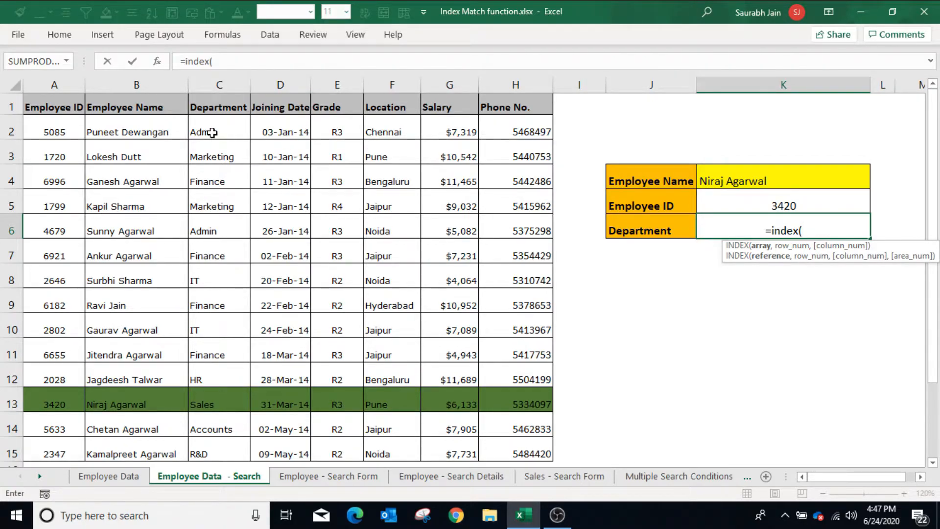
left_click_drag(212, 132, 208, 450)
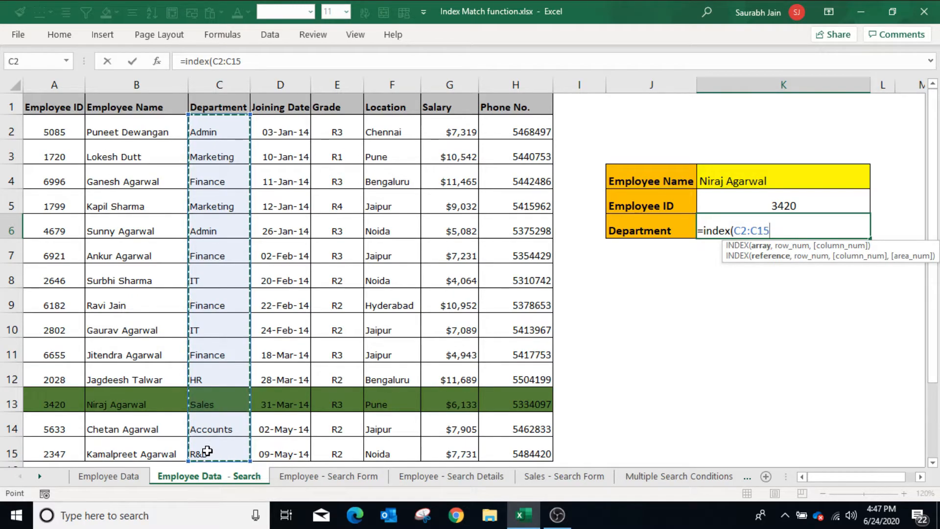
type(",")
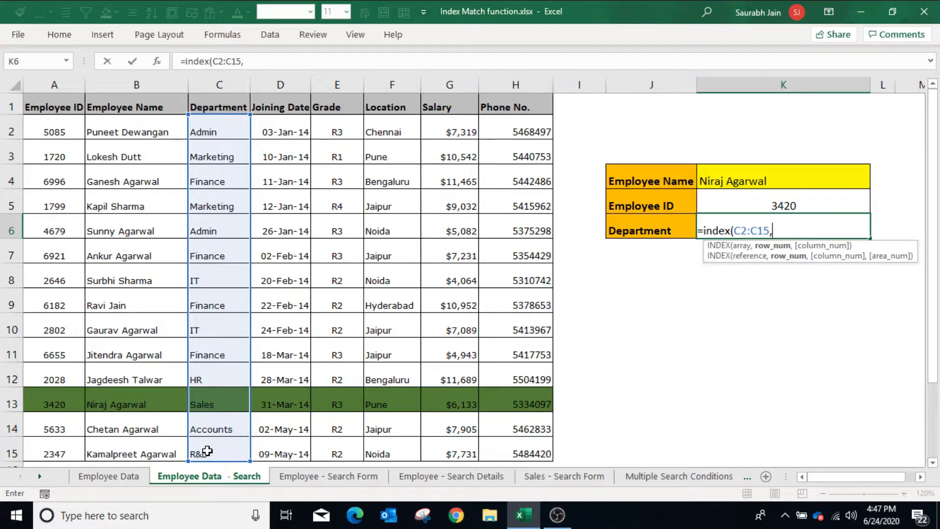
type("match")
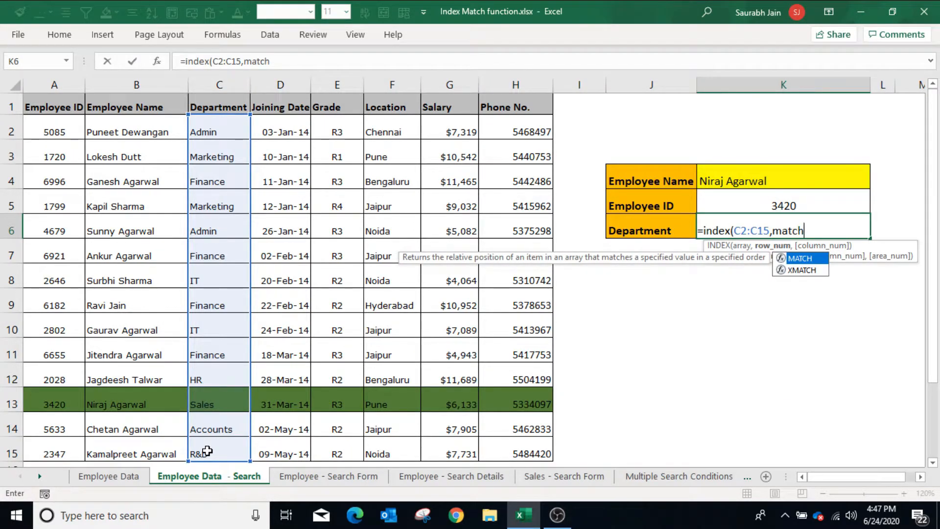
type("(")
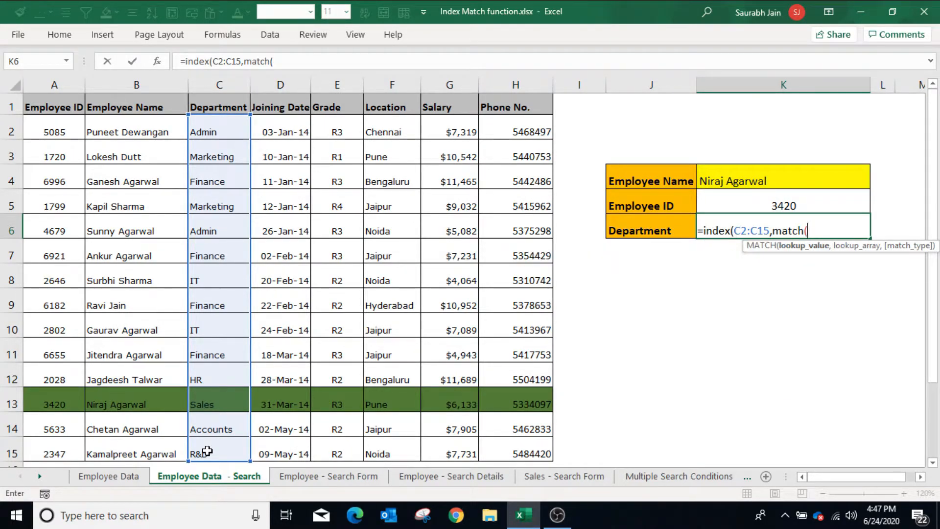
left_click(719, 178)
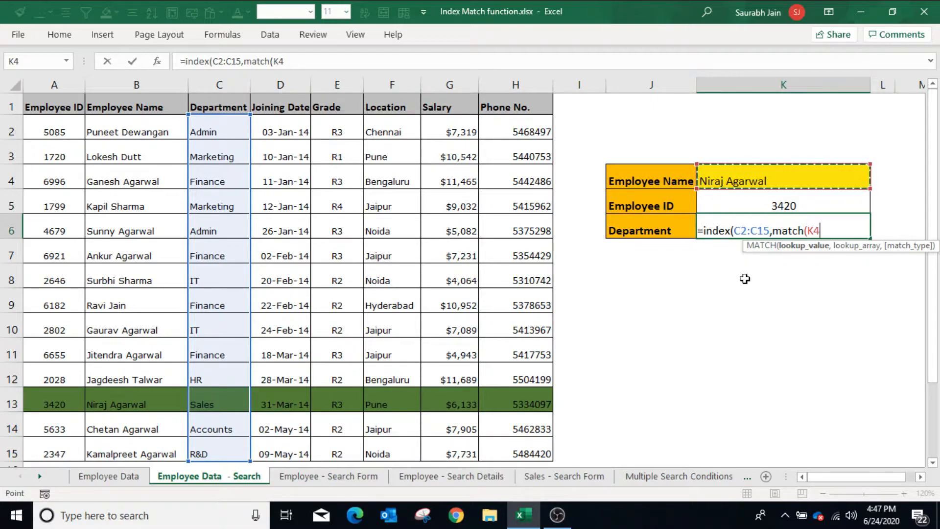
type(",")
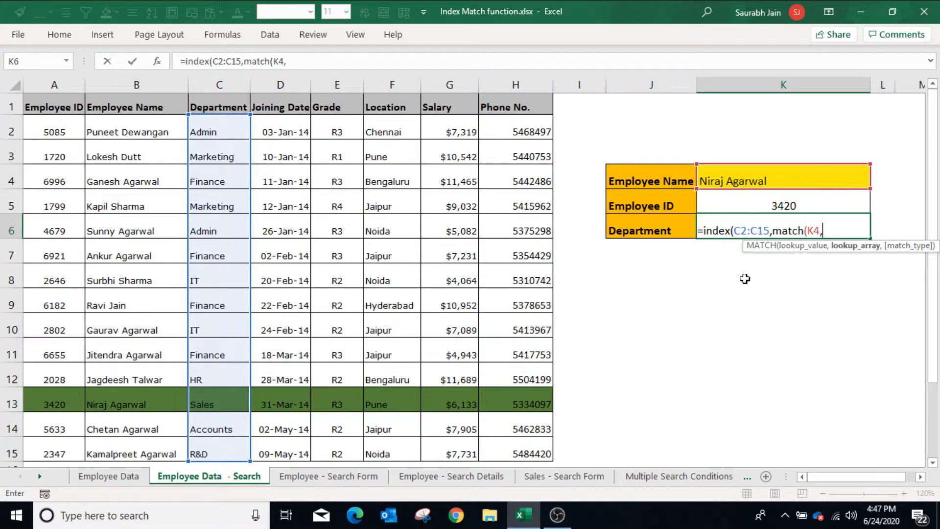
left_click_drag(138, 127, 125, 451)
type(",0")
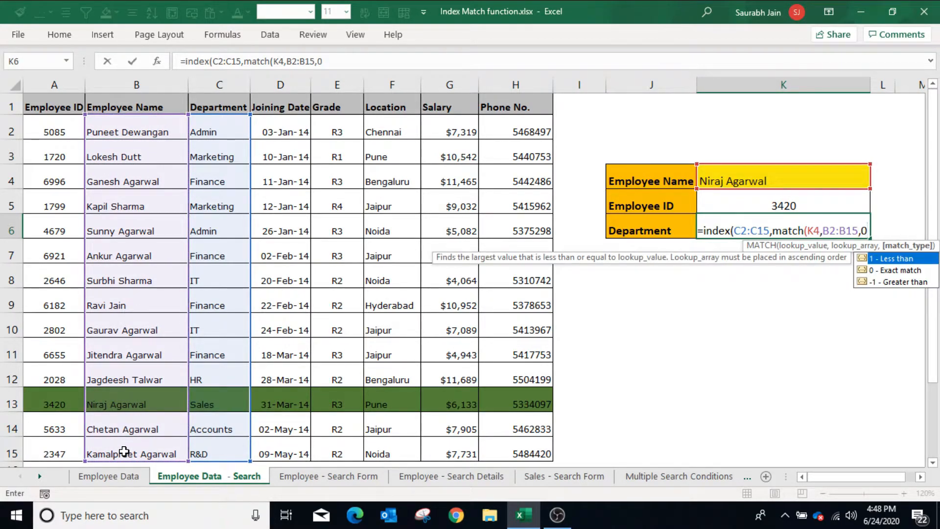
type(")")
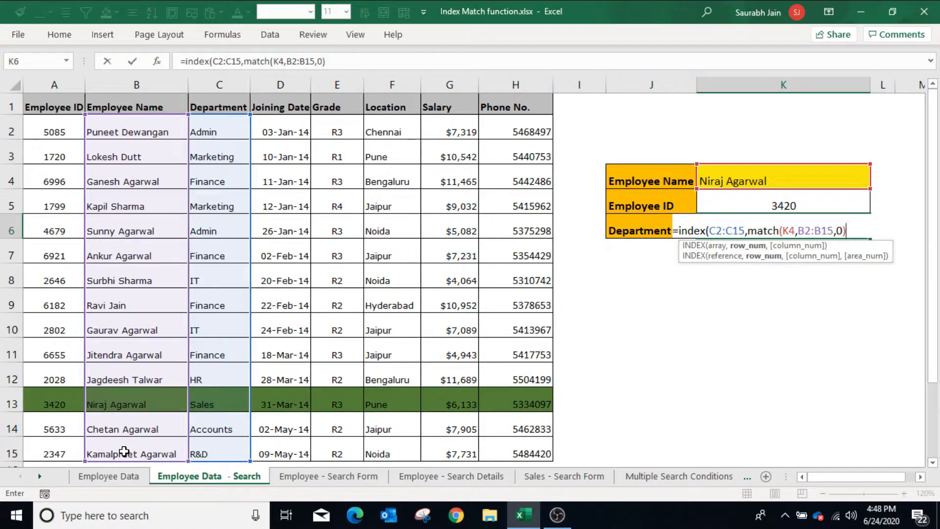
type(")")
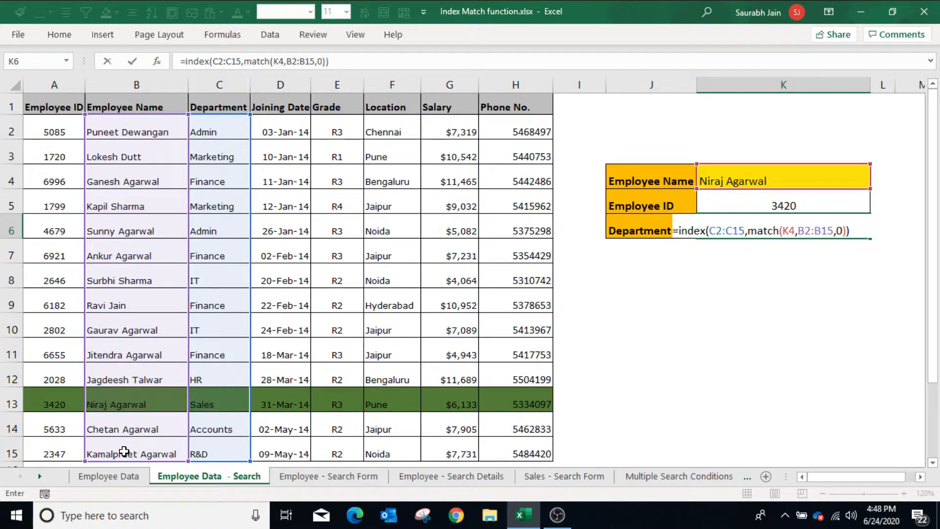
key("Return")
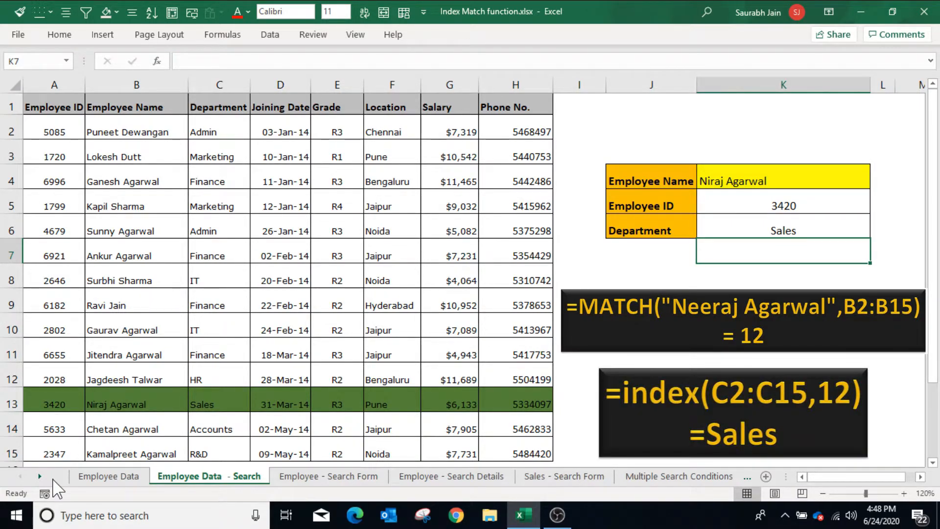
Open the Employee - Search Form sheet and browse the list of employee names available in cell K4.
left_click(347, 482)
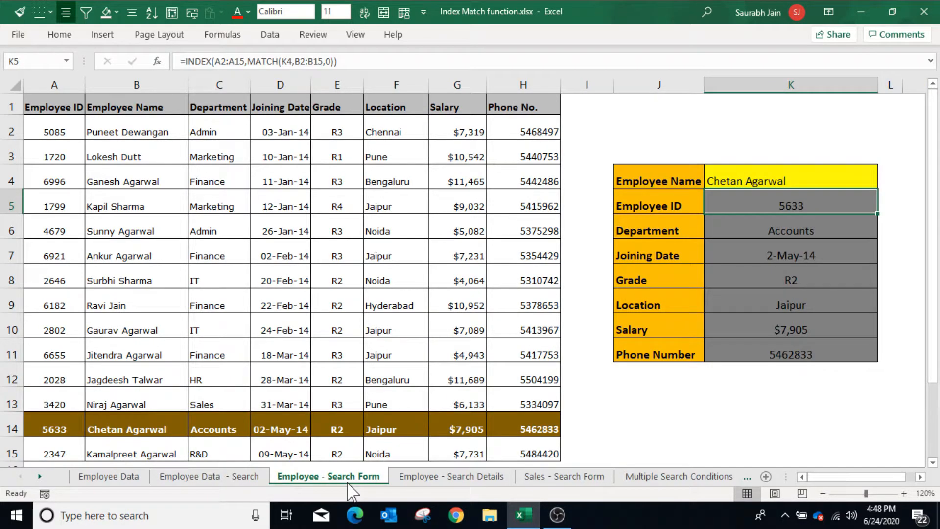
left_click(758, 182)
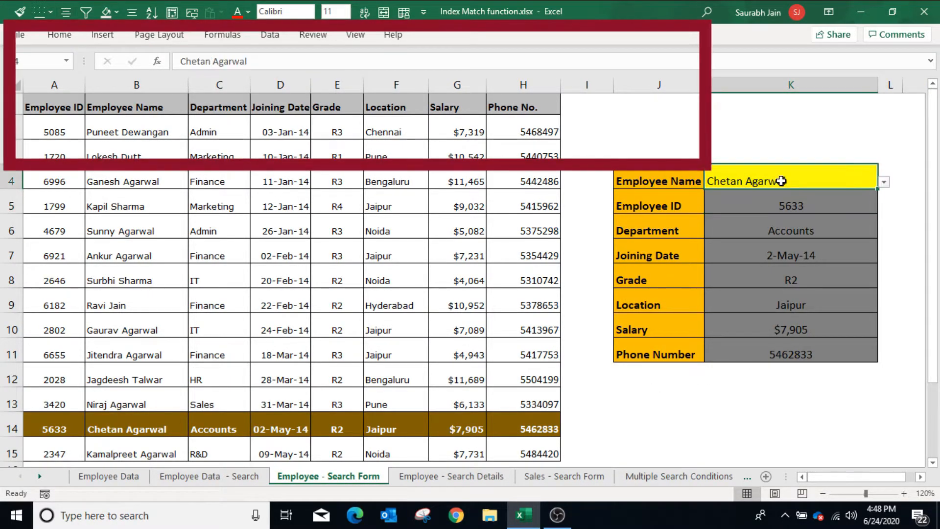
left_click(882, 183)
left_click_drag(885, 258, 882, 211)
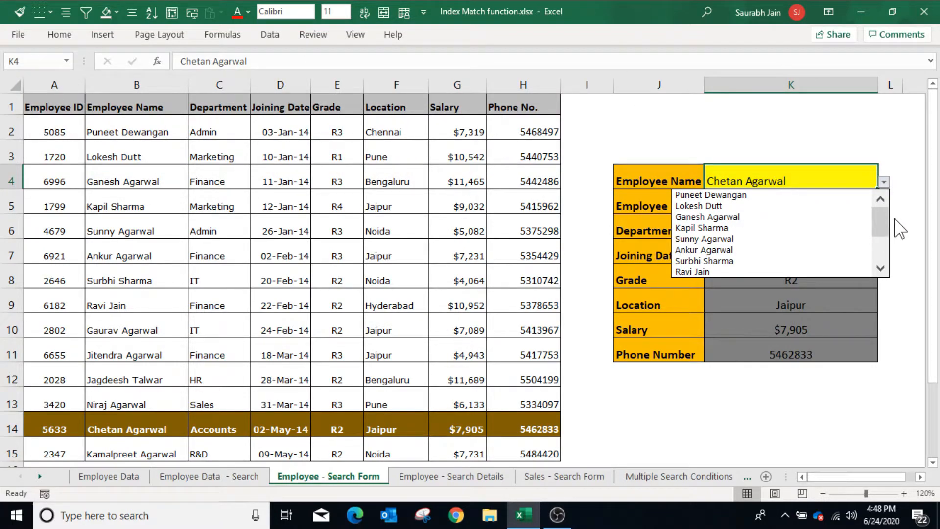
Inspect the search form's name cell K4 and the INDEX-MATCH formulas for employee ID, department, grade and phone number.
left_click(789, 207)
left_click(789, 206)
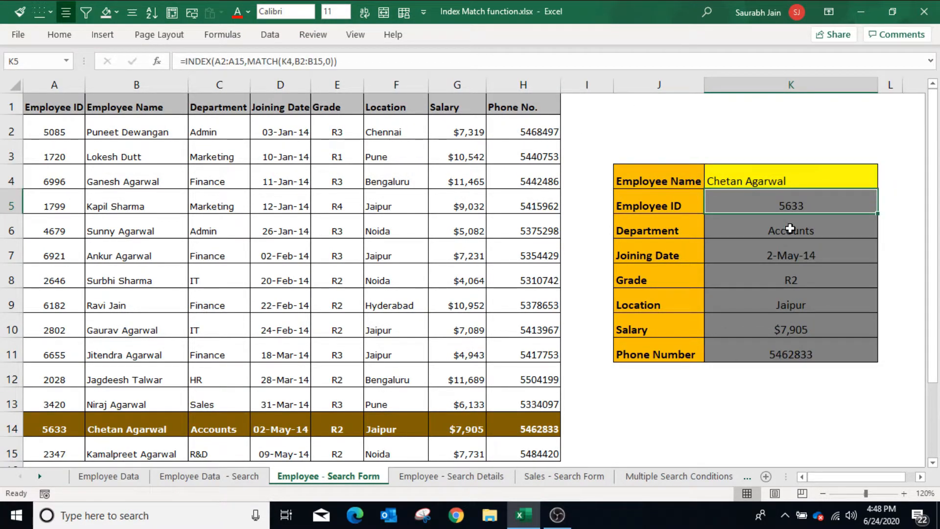
left_click(798, 352)
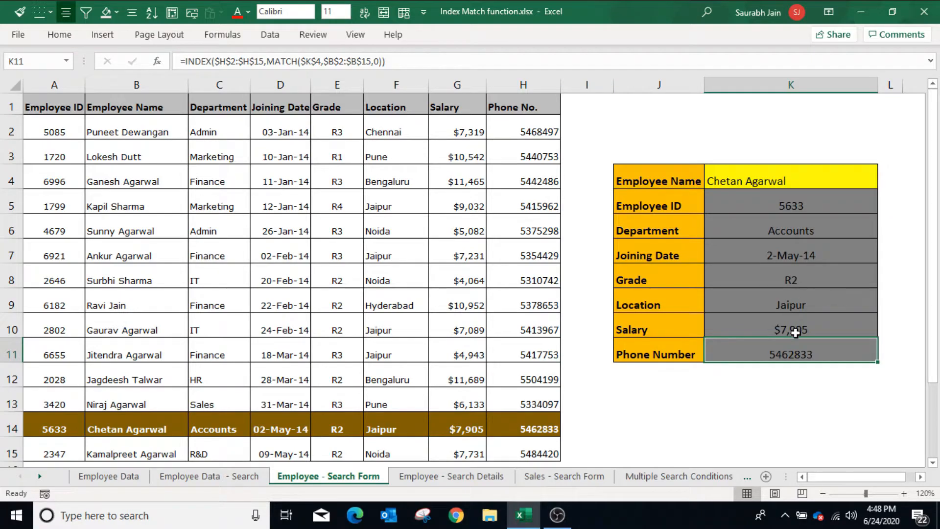
left_click(771, 180)
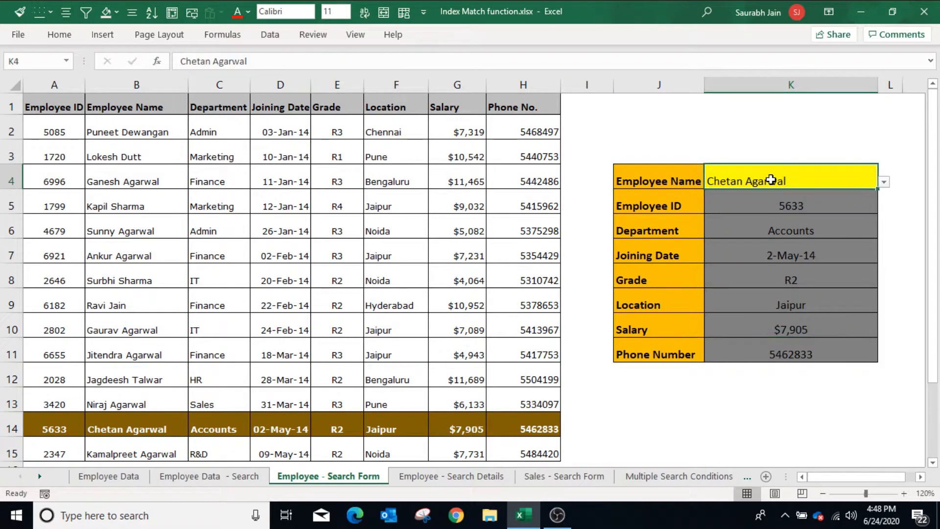
left_click(761, 208)
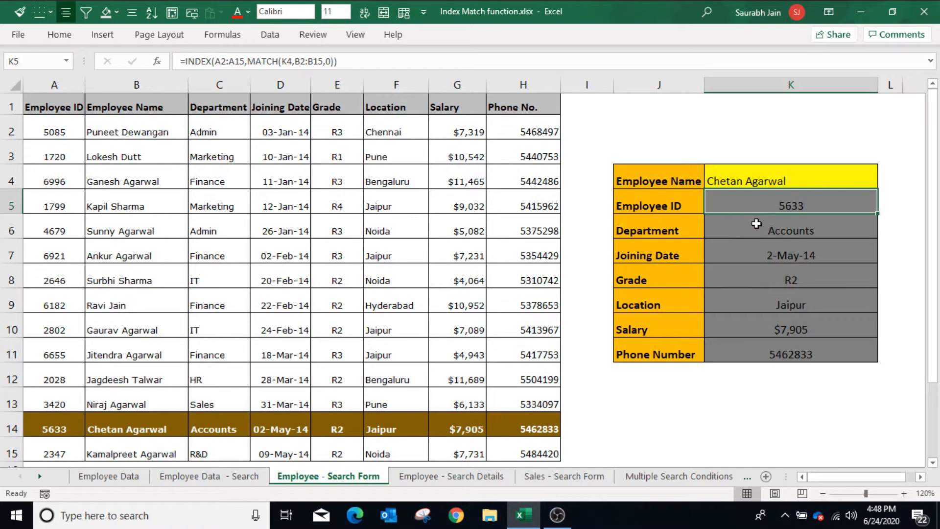
left_click(757, 224)
left_click(758, 280)
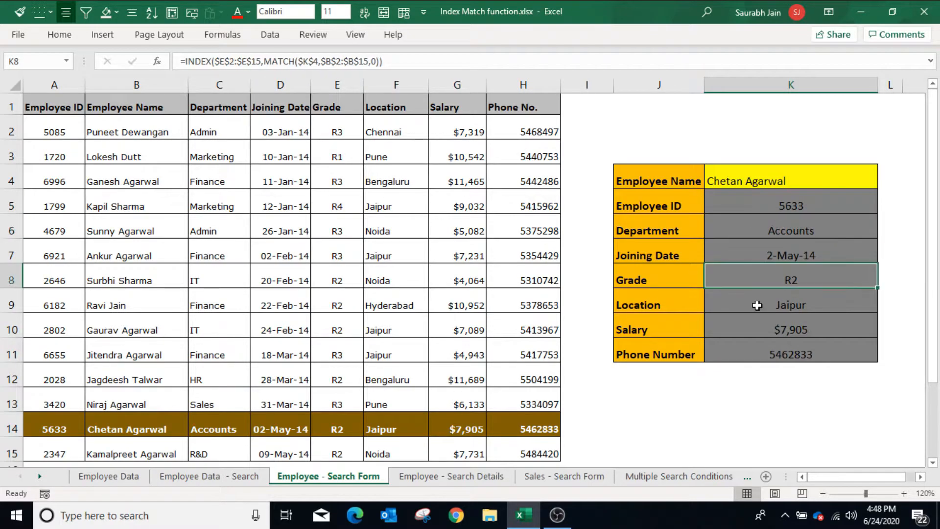
Inspect the INDEX-MATCH formulas for location, salary and phone number in cells K9 to K11.
left_click(759, 303)
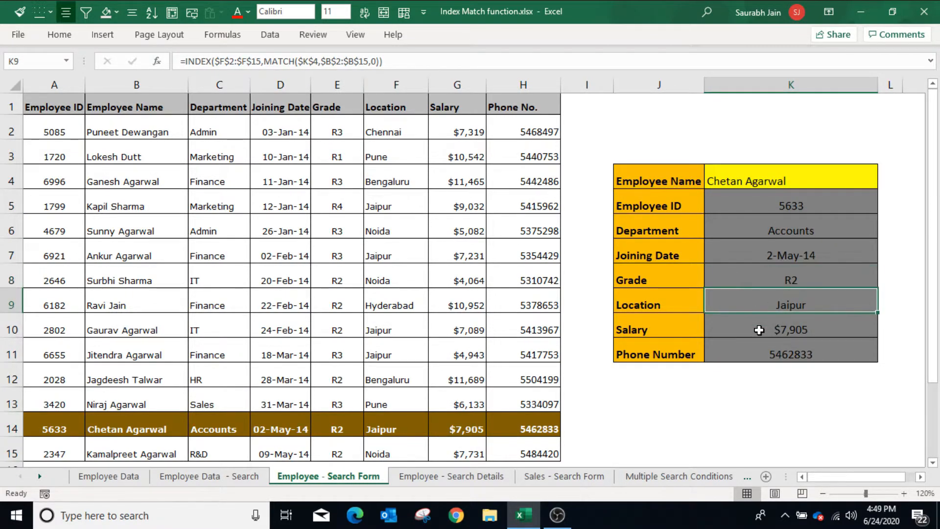
left_click(757, 329)
left_click(759, 354)
Choose the employee listed in row 10 in name cell K4 to test the search form.
left_click(833, 179)
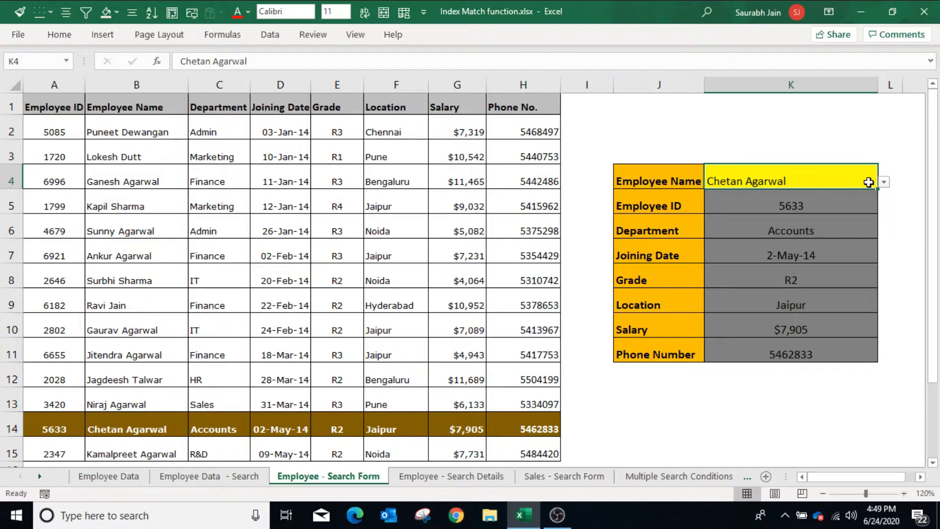
left_click(884, 182)
left_click(763, 216)
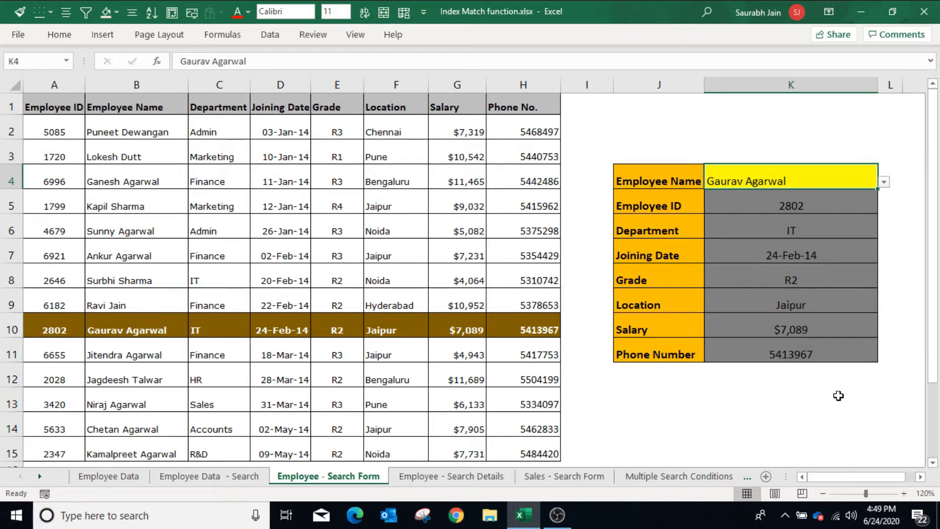
Open the Employee - Search Details sheet and choose the employee listed in row 12 in name cell K4.
key("ctrl+Page_Down")
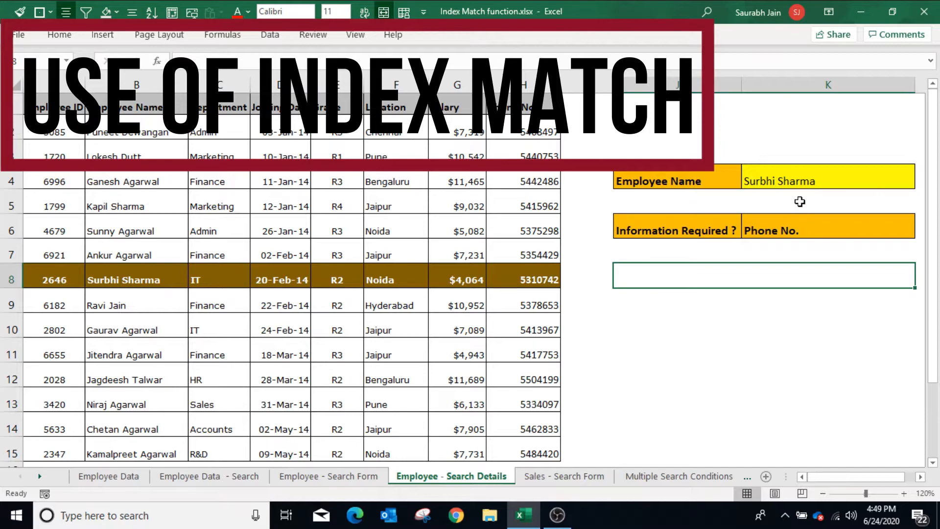
left_click(794, 182)
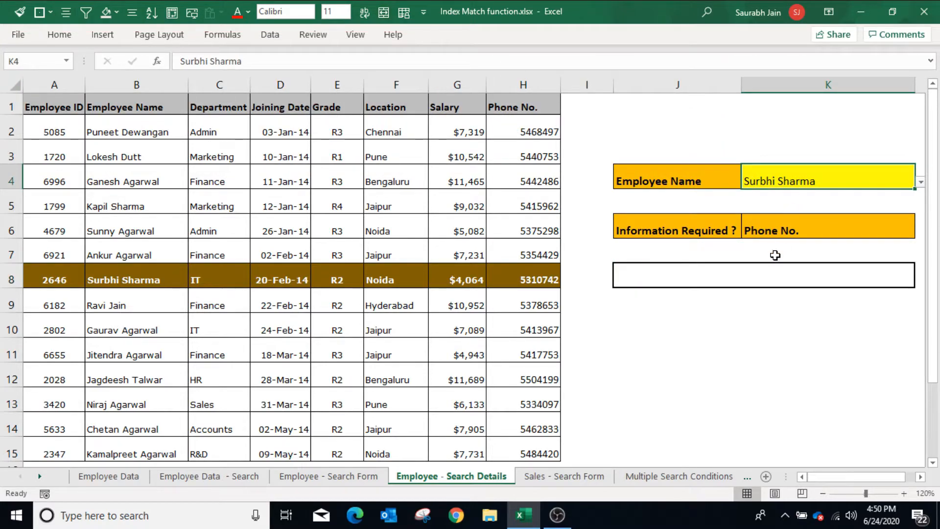
left_click(921, 182)
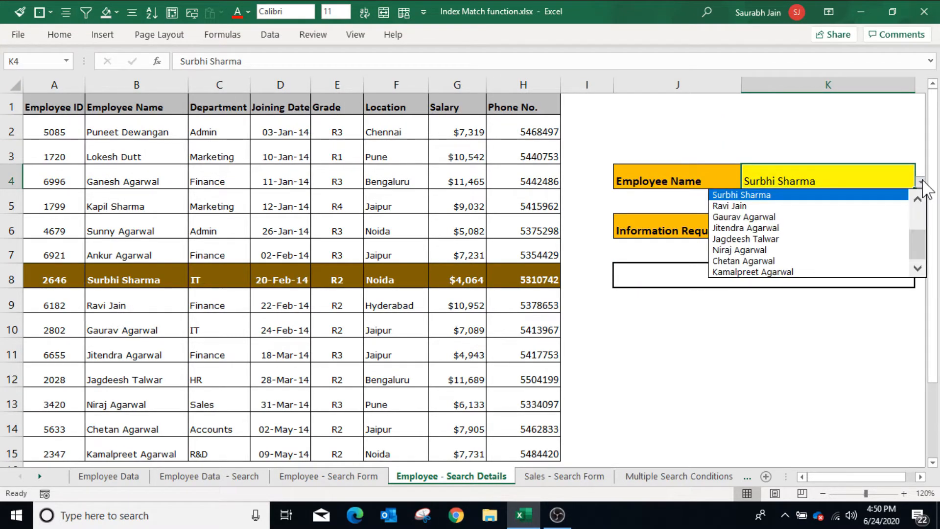
left_click(791, 239)
Set the Information Required cell K6 to Salary and review the two lookup criteria cells.
left_click(848, 235)
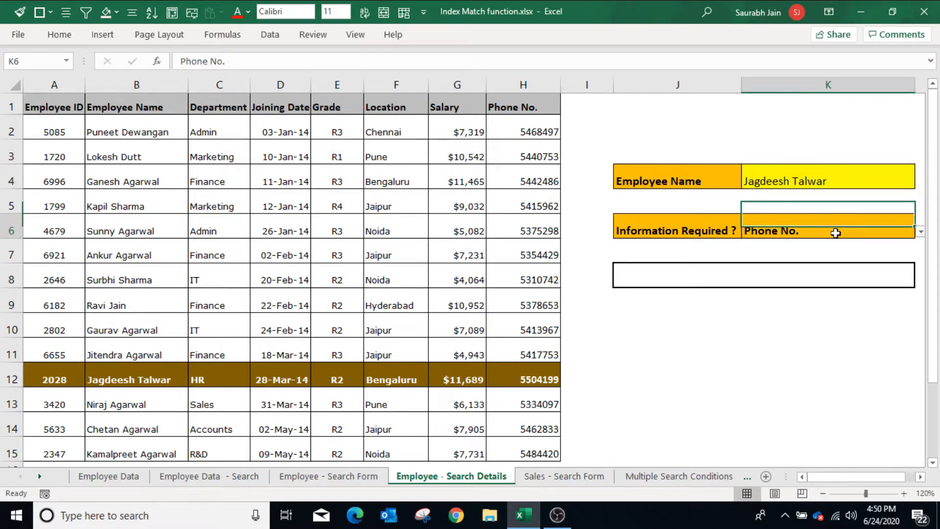
left_click(920, 231)
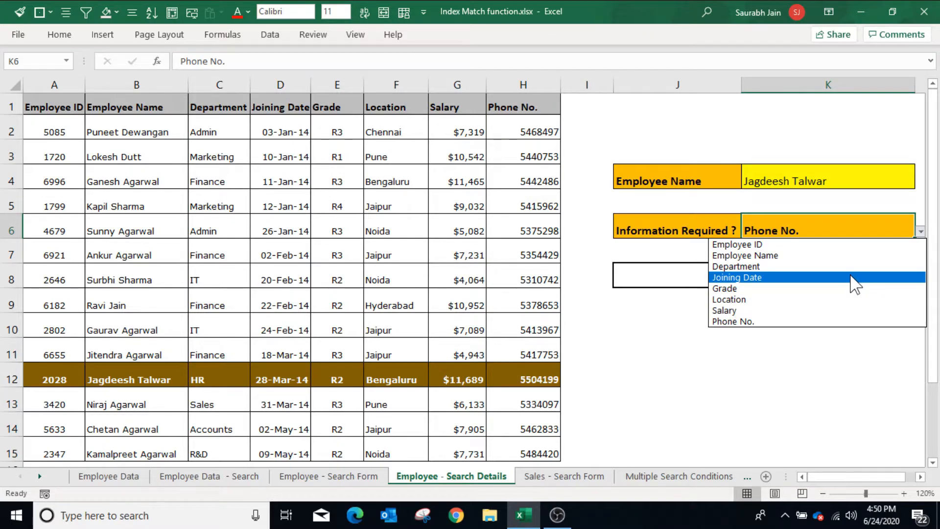
left_click(855, 278)
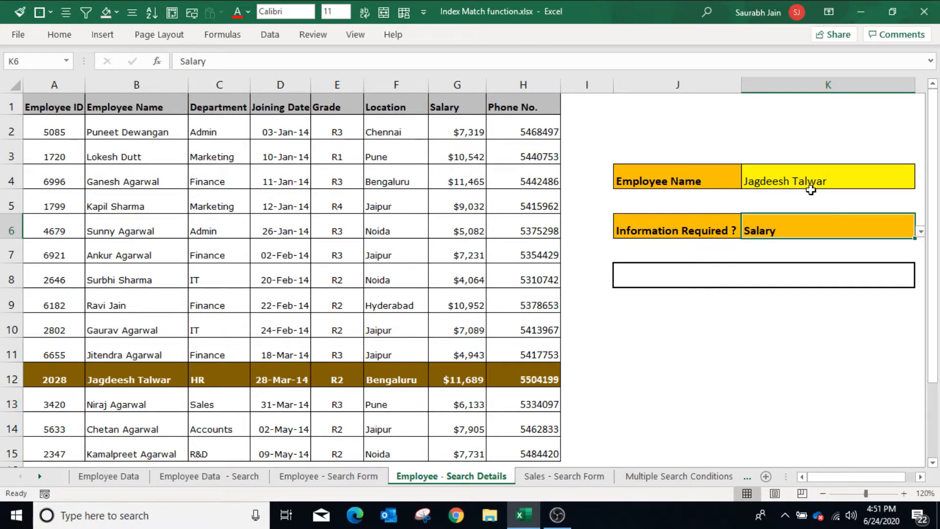
left_click(811, 184)
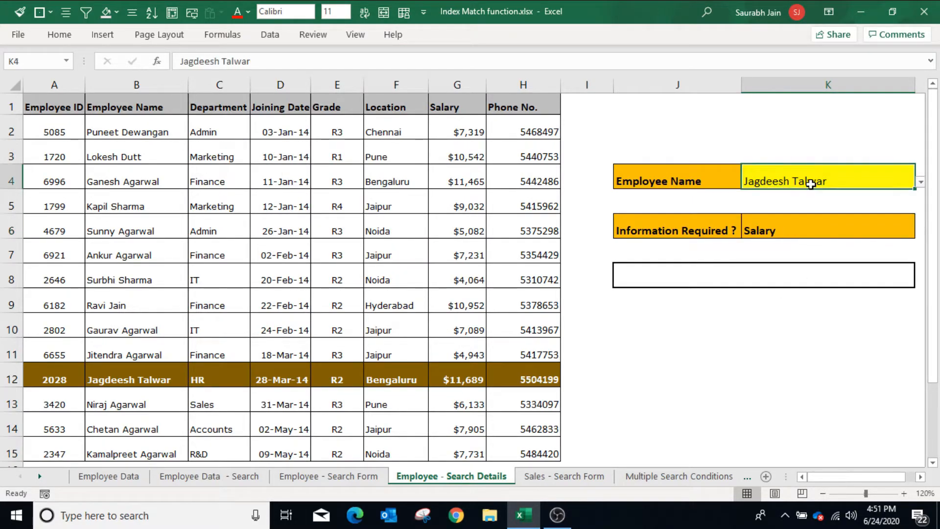
left_click(823, 225)
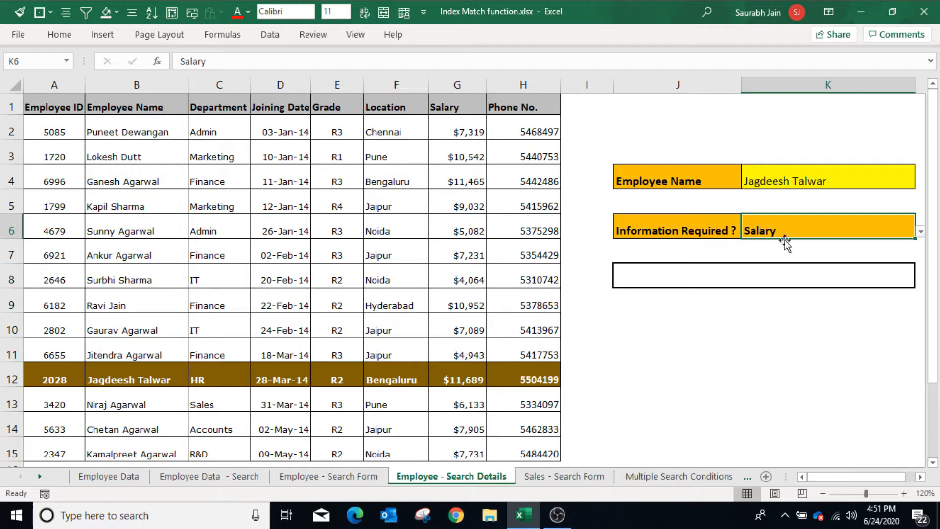
Begin the formula =index(A2:H15,match(K4,B2:B15,0) in merged cell J8, using the employee name as the row lookup.
left_click(735, 281)
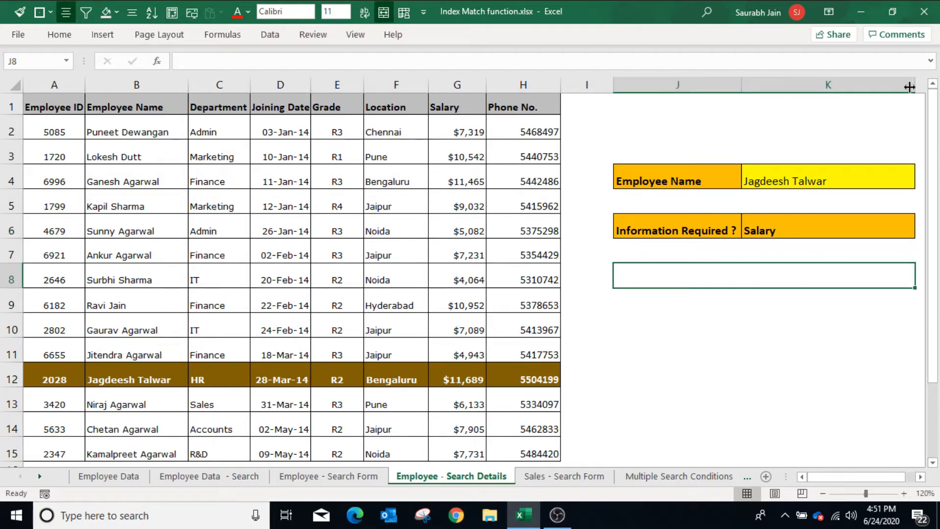
type("=index(")
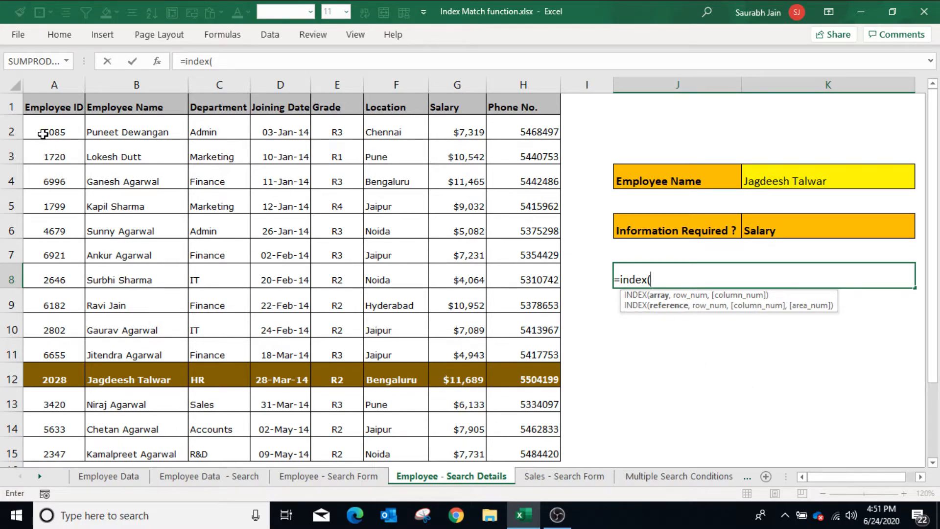
left_click_drag(43, 133, 546, 453)
type(",")
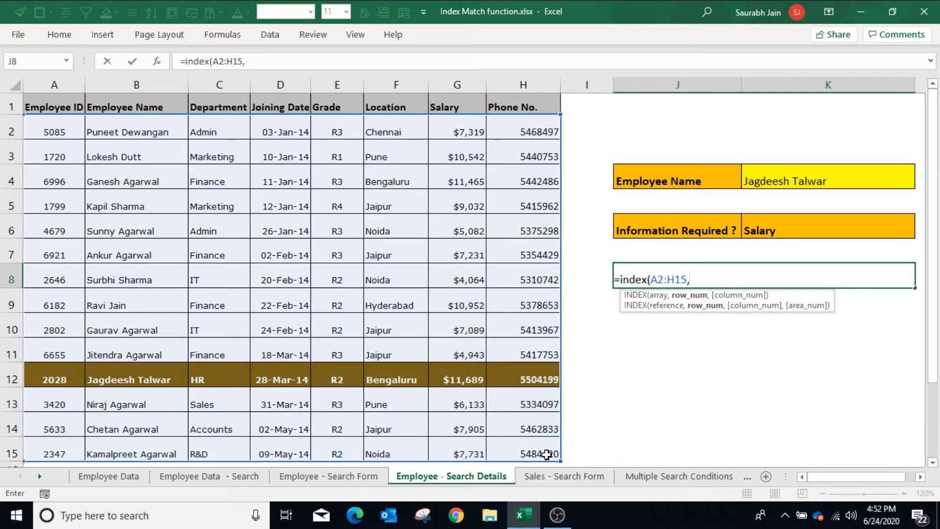
type("ma")
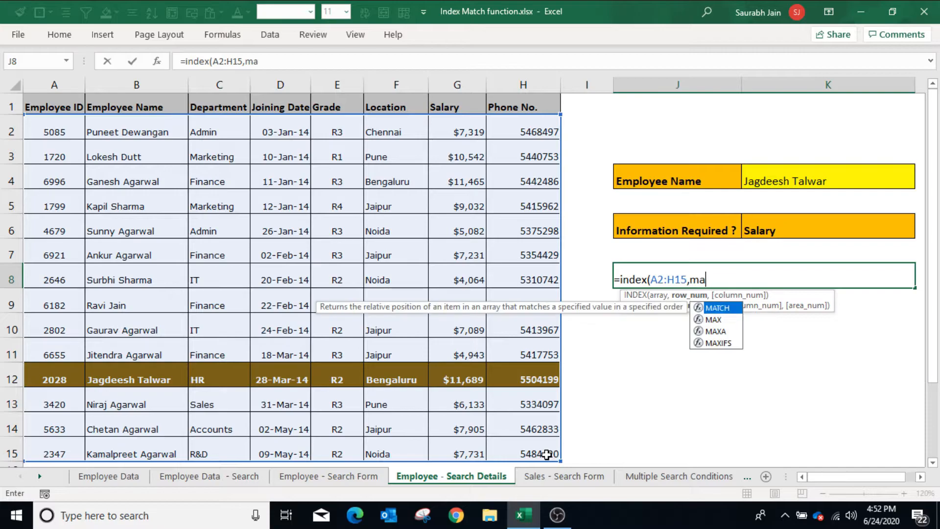
type("tch(")
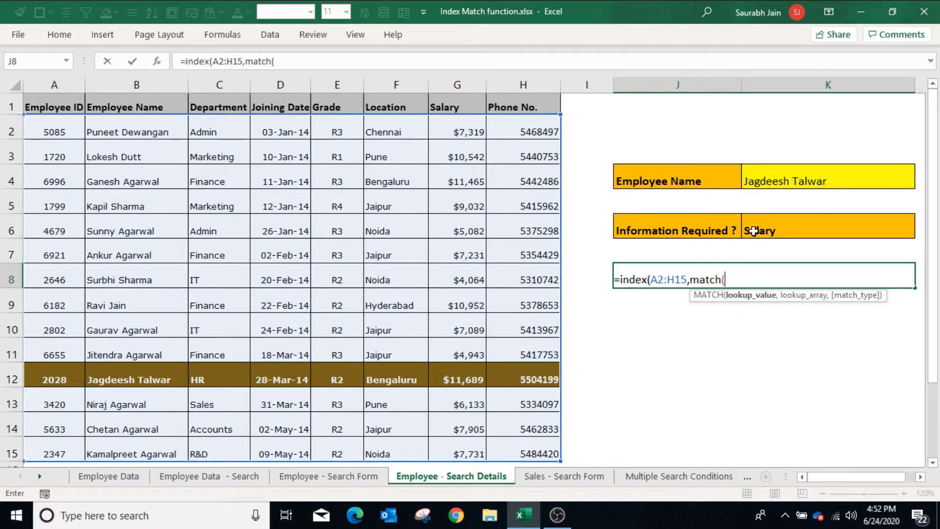
left_click(771, 181)
type(",")
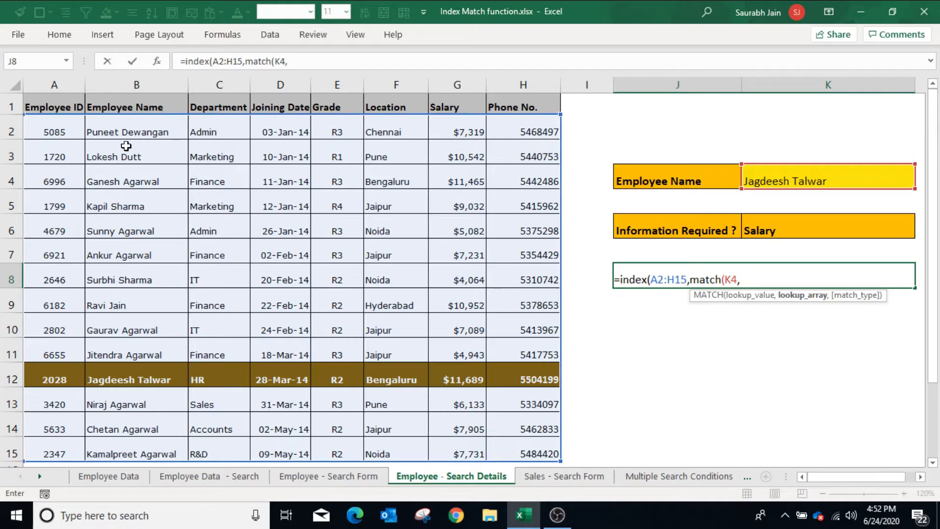
left_click_drag(122, 128, 134, 450)
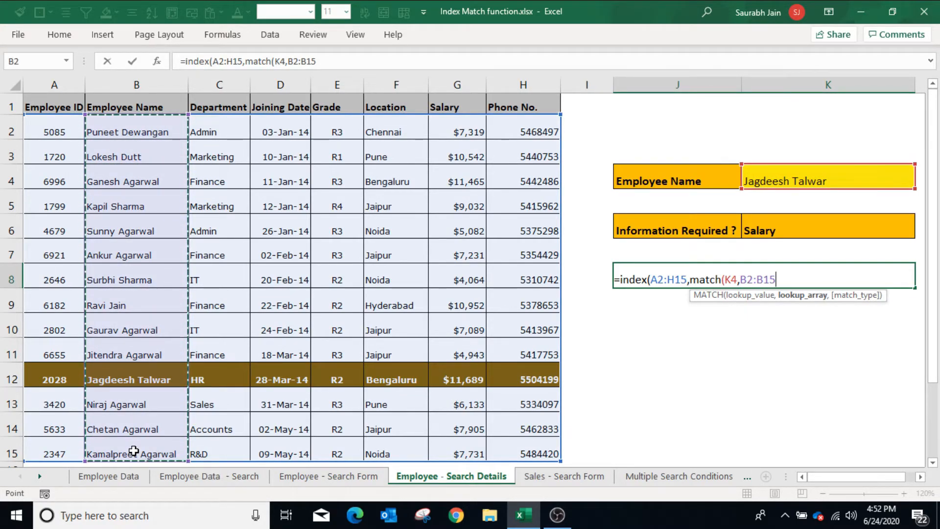
type(",0")
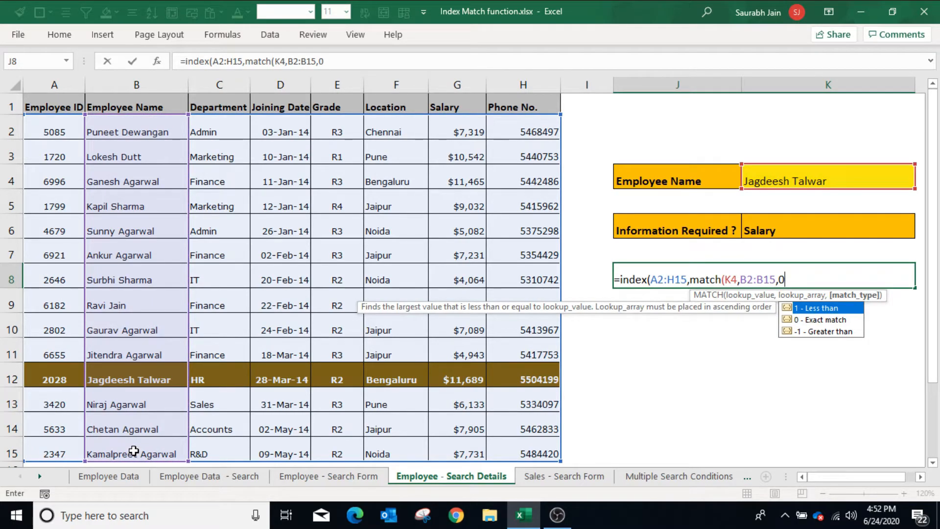
type(")")
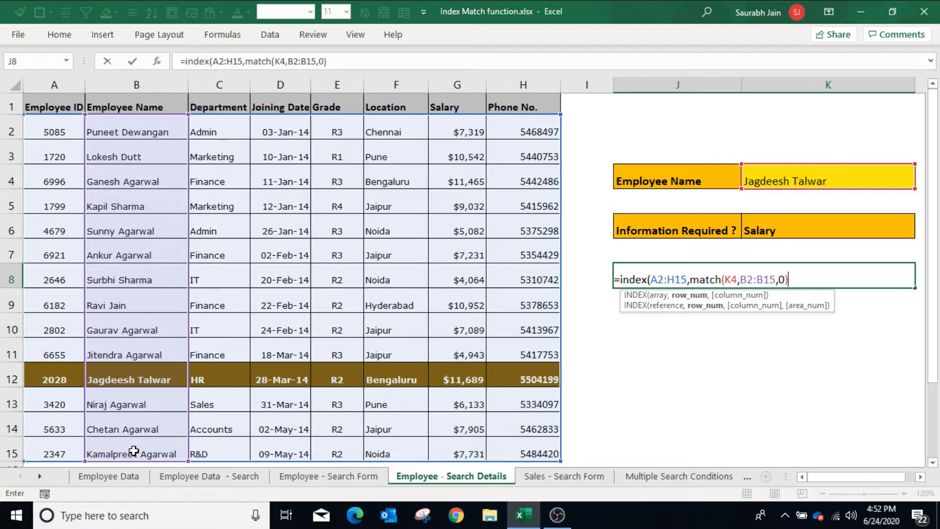
Complete the J8 formula with match(K6,A1:H1,0)) as the column lookup and check the result against cell G12.
type(",match")
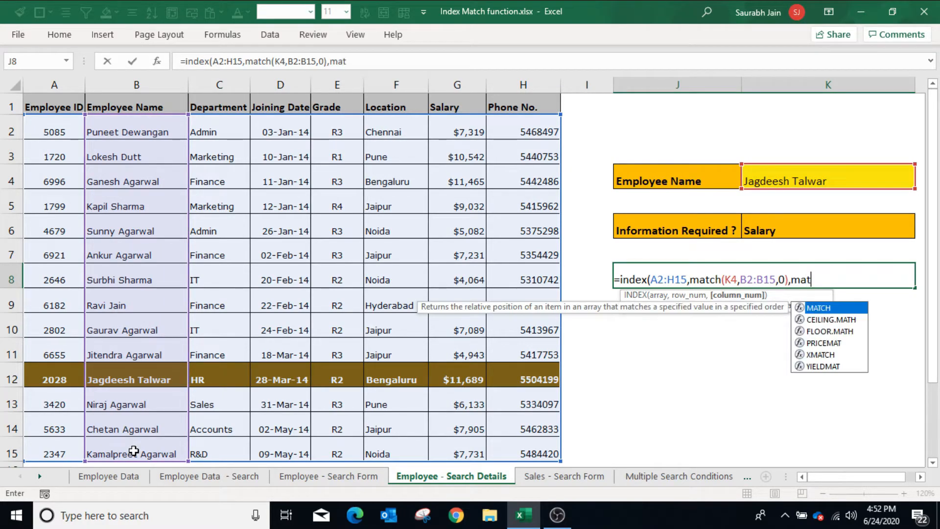
type("(")
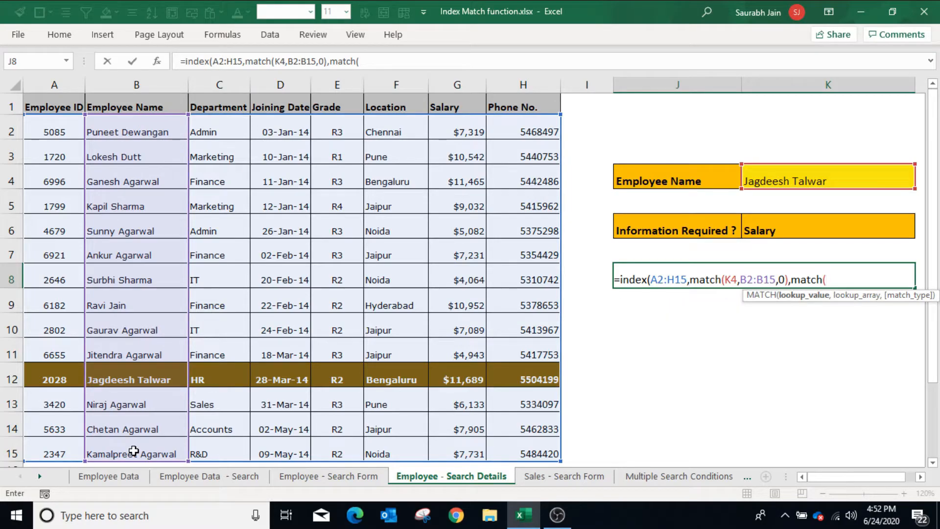
left_click(771, 230)
type(",")
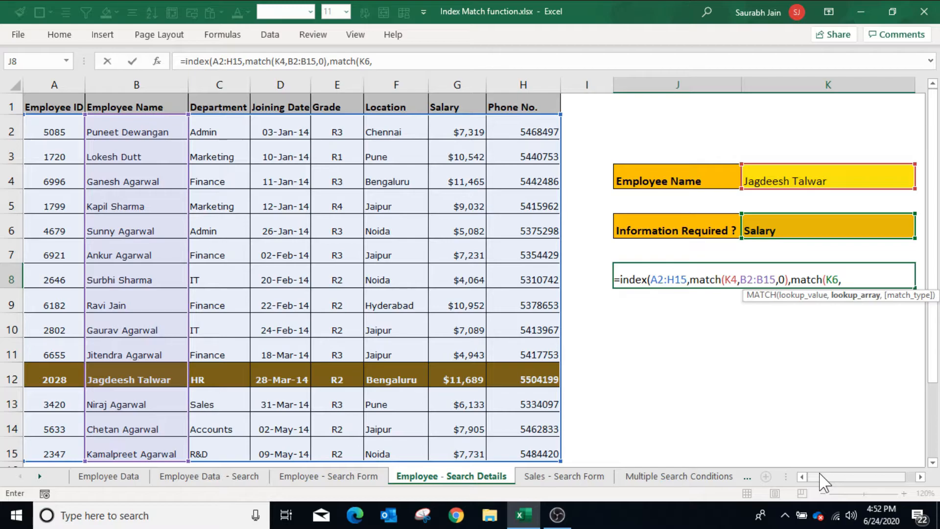
left_click_drag(73, 106, 494, 93)
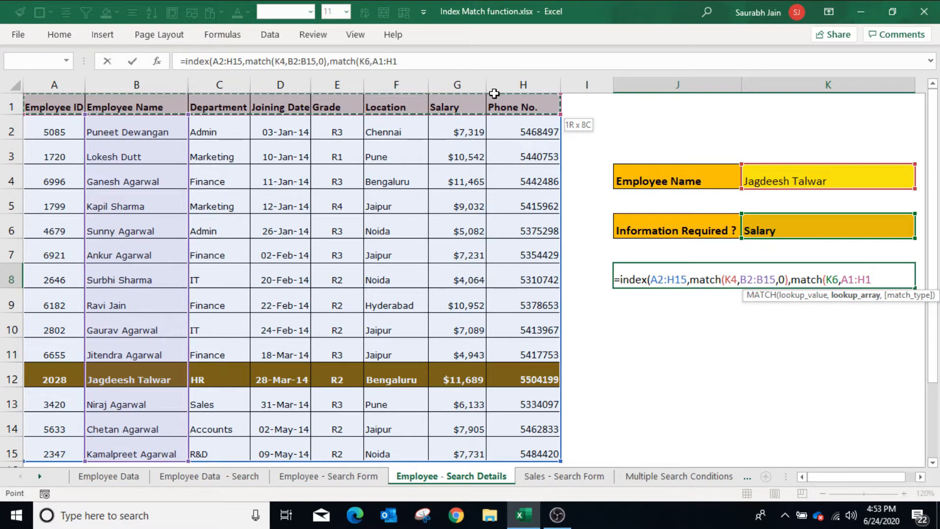
left_click_drag(494, 93, 496, 93)
type(",0")
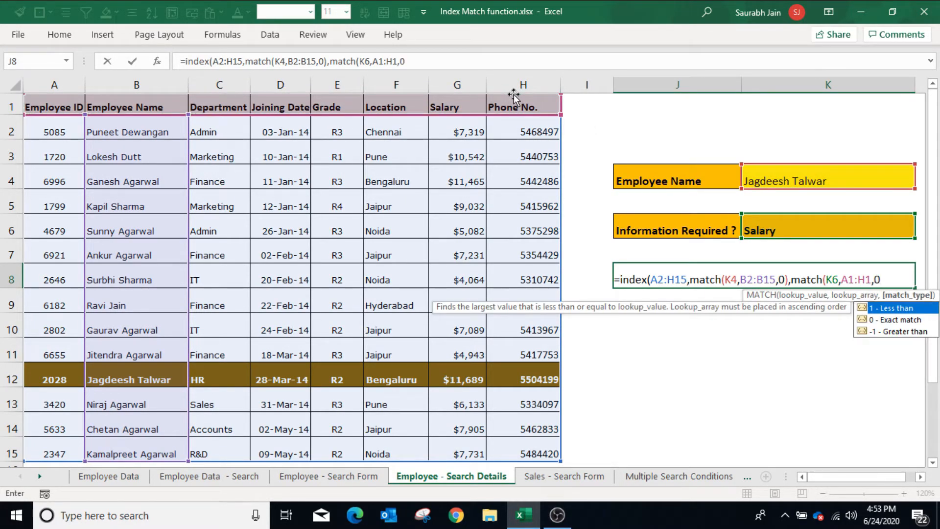
type(")")
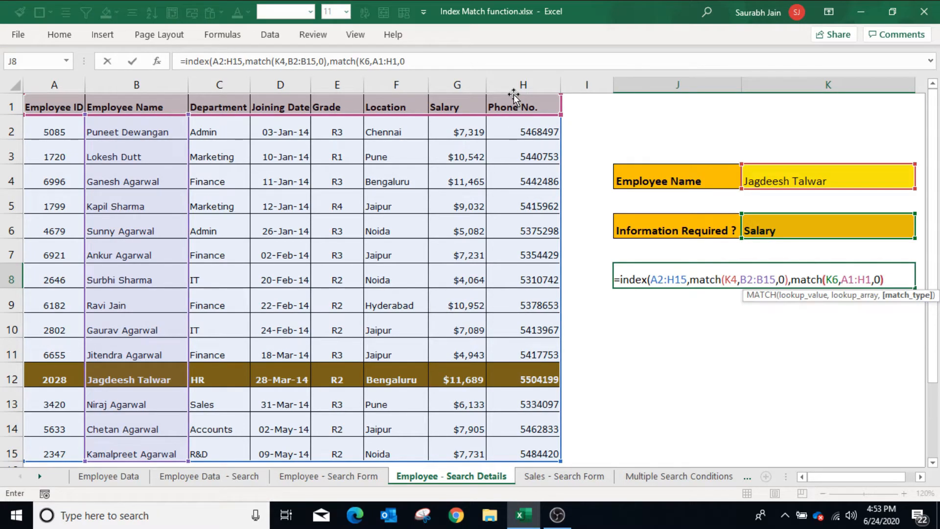
type(")")
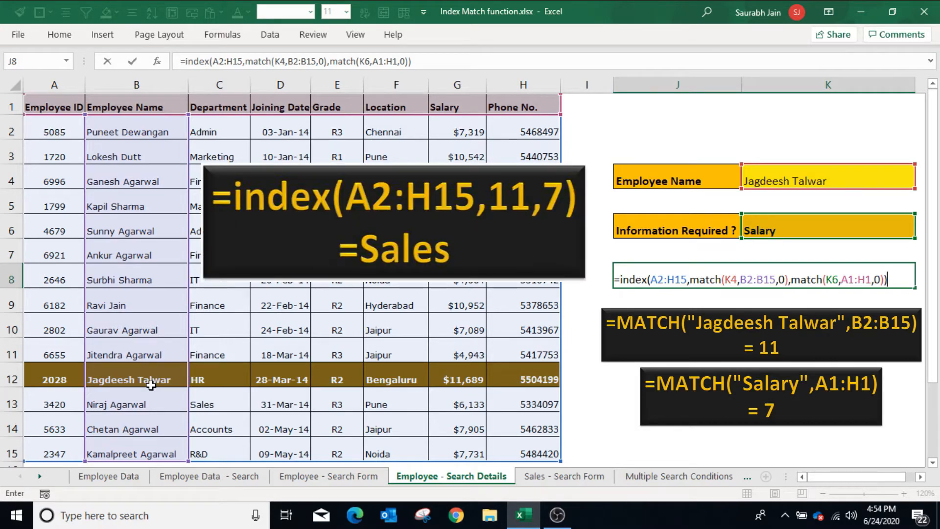
key("Return")
left_click(461, 382)
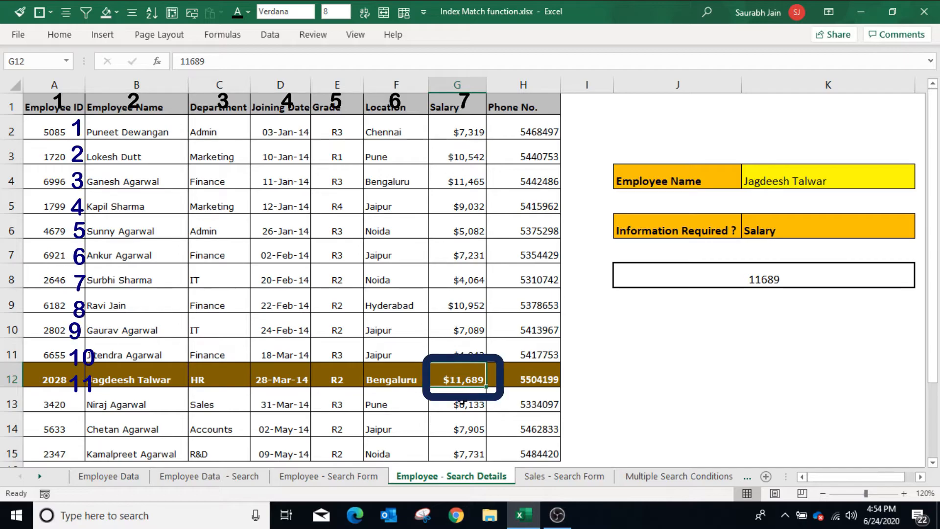
Open the Sales - Search Form sheet and begin the formula =index(B2:G13, in merged cell I8.
key("ctrl+Page_Down")
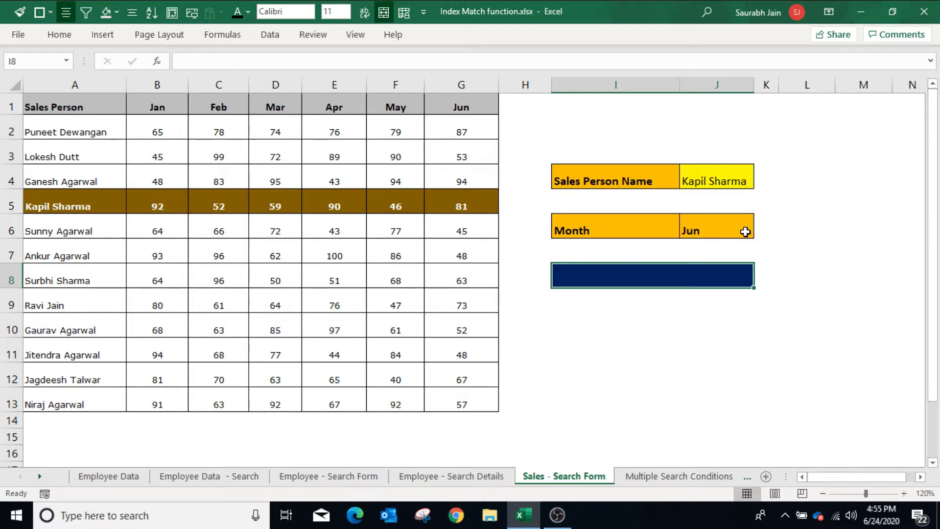
type("=index")
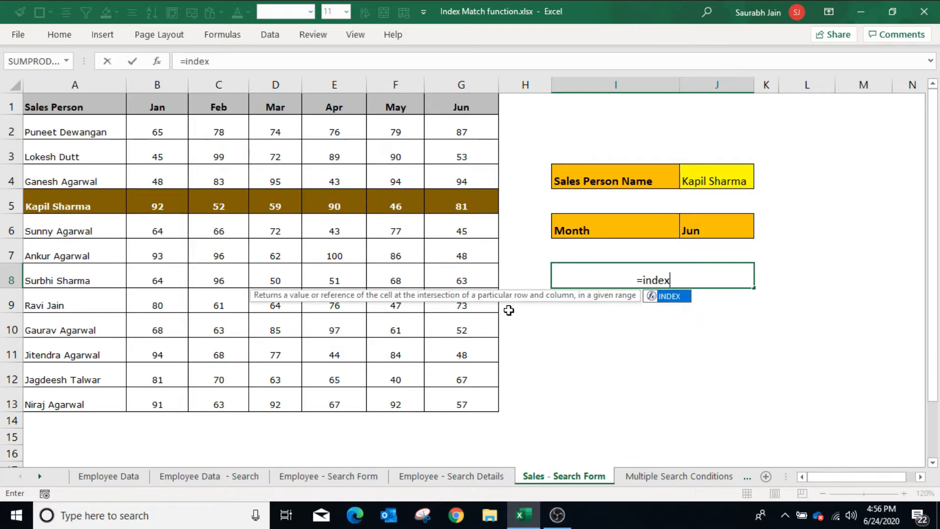
type("(")
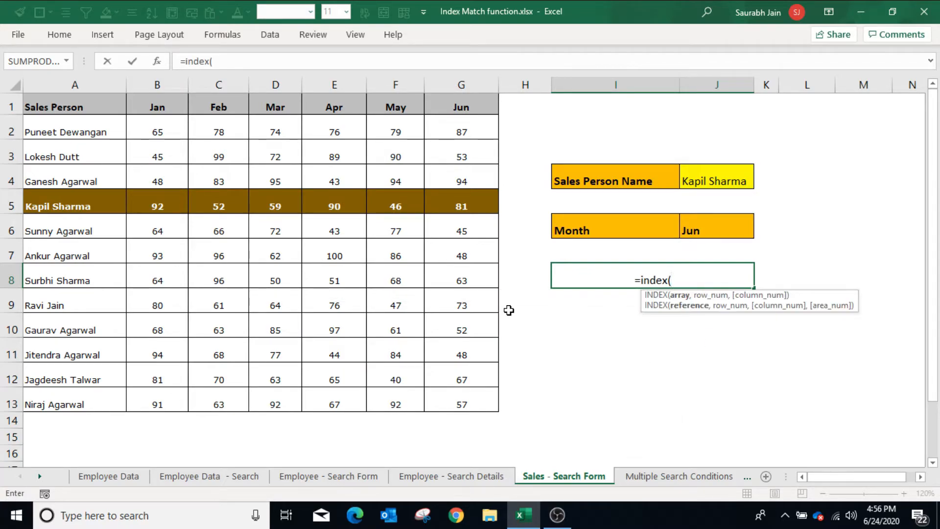
left_click_drag(146, 129, 464, 412)
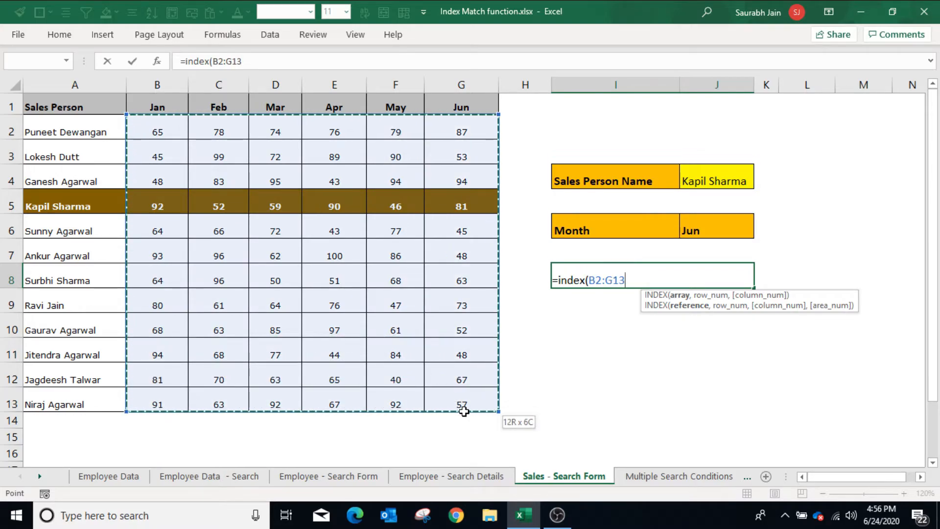
type(",")
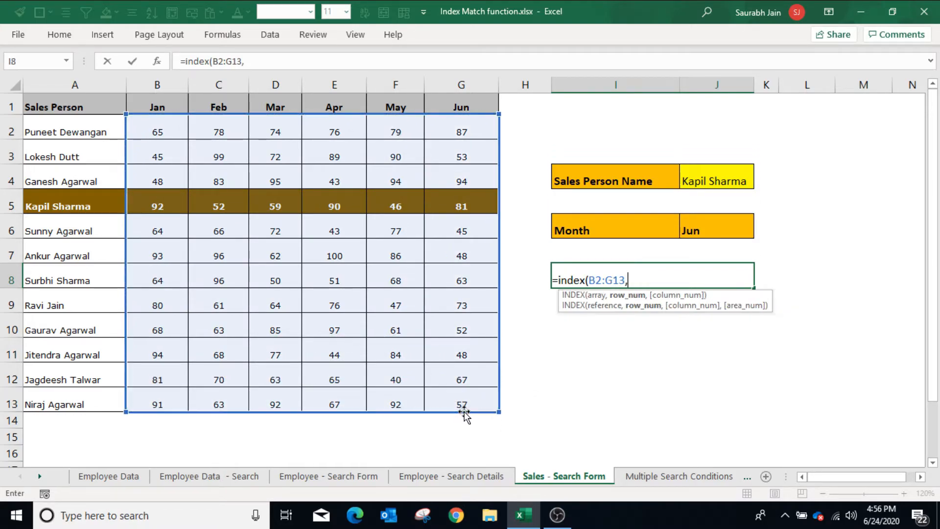
Add match(J4,A2:A13,0) to the I8 formula as the row lookup by sales person name.
type("match")
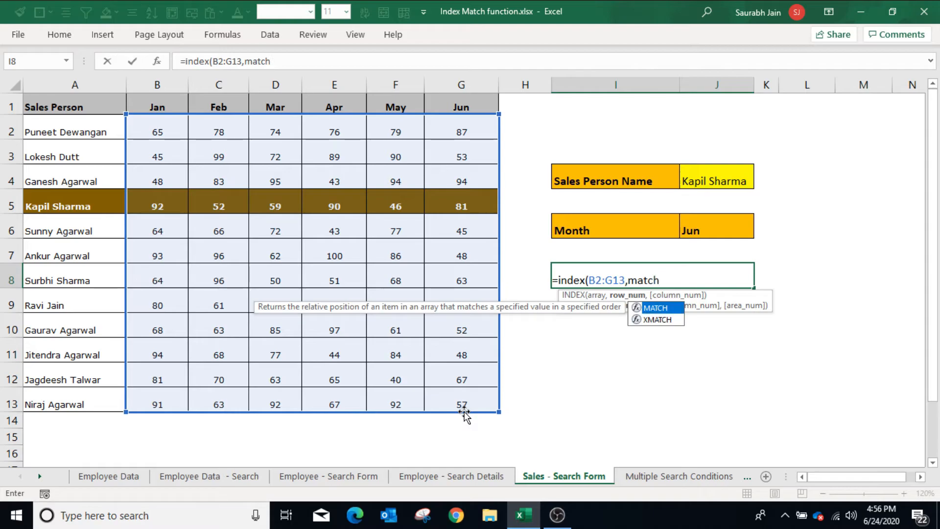
type("(")
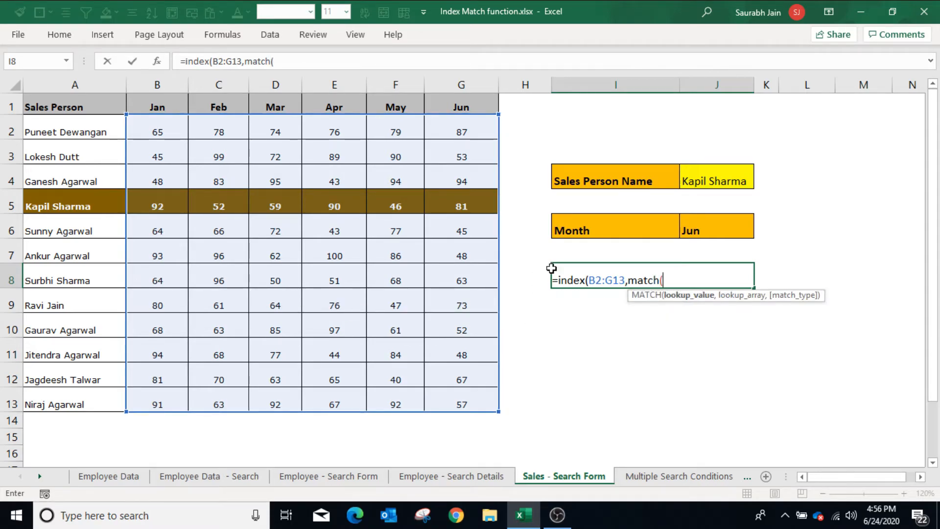
left_click(704, 182)
type(",")
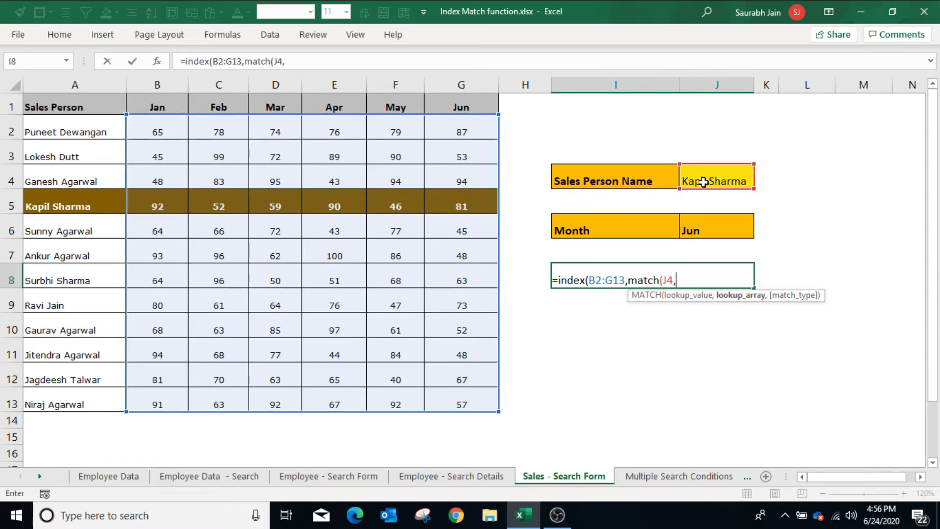
left_click_drag(54, 132, 35, 397)
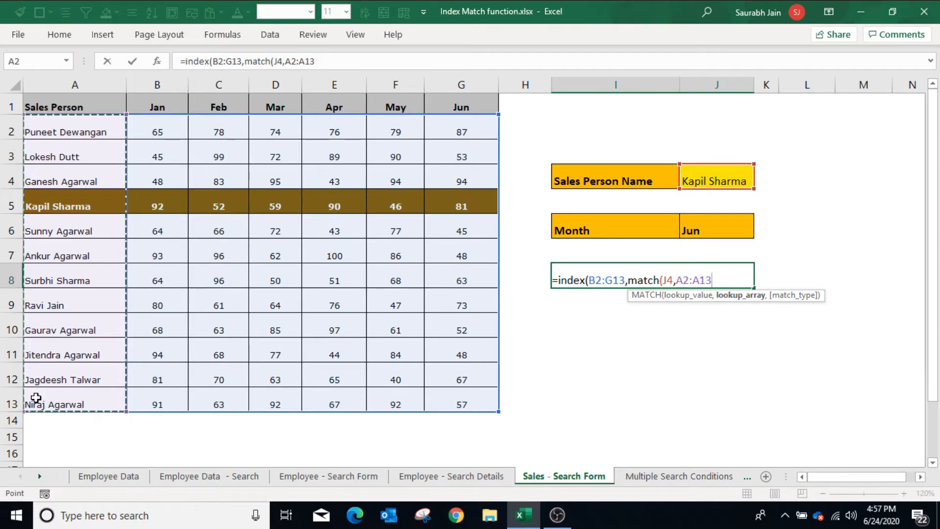
type(",0")
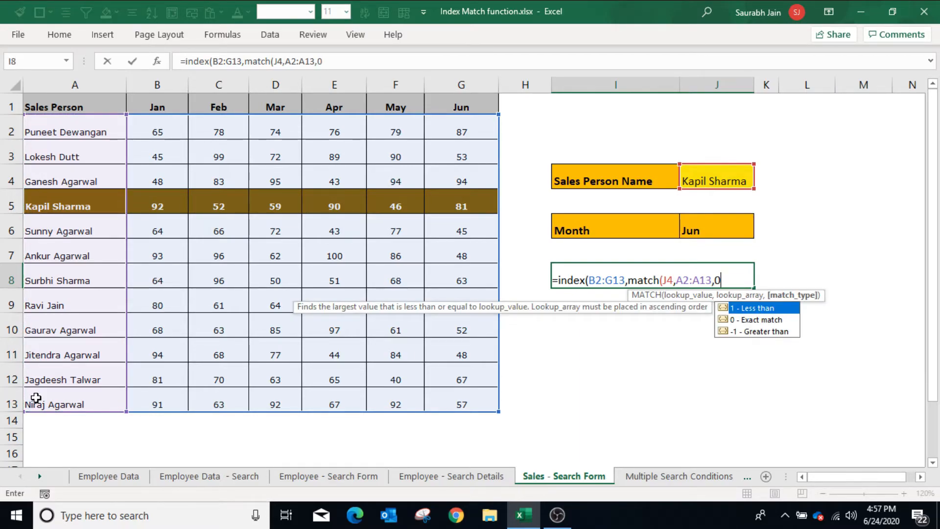
type(")")
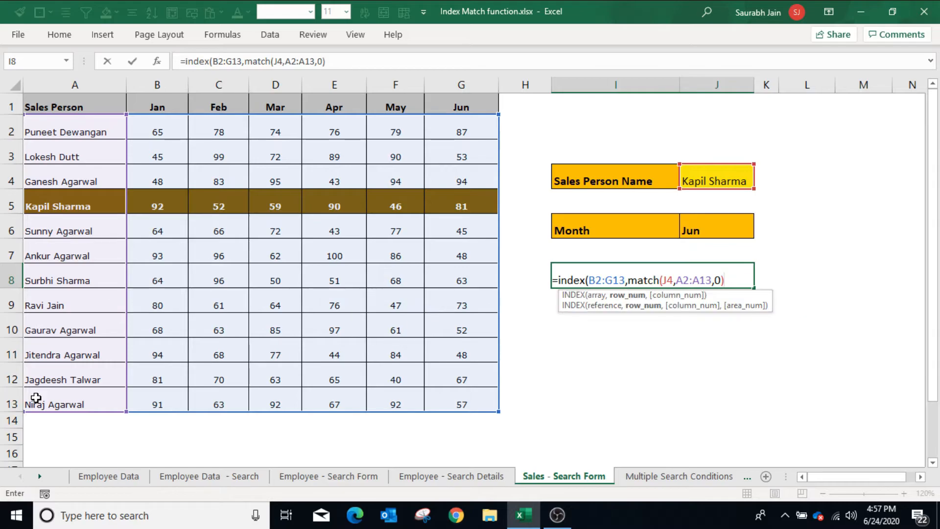
type(",")
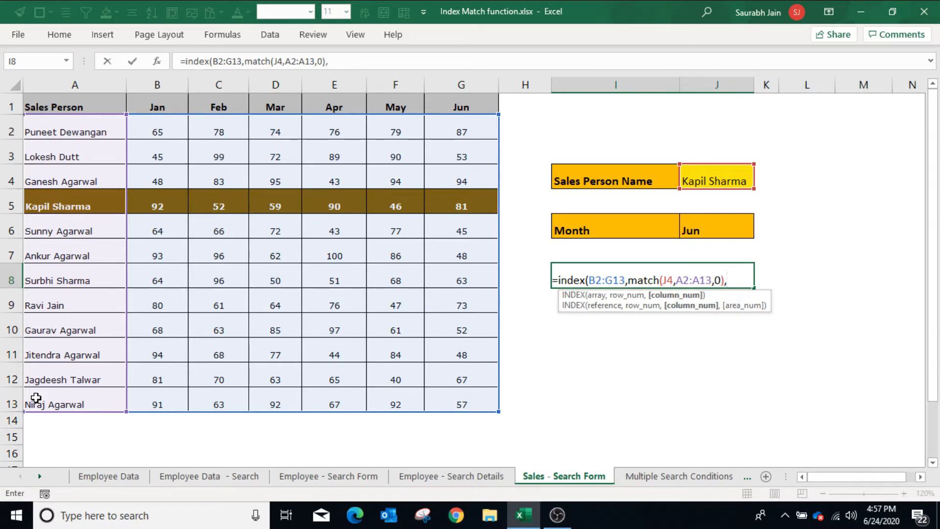
Complete the I8 formula with match(J6,B1:G1,0)) as the column lookup by month.
type("match")
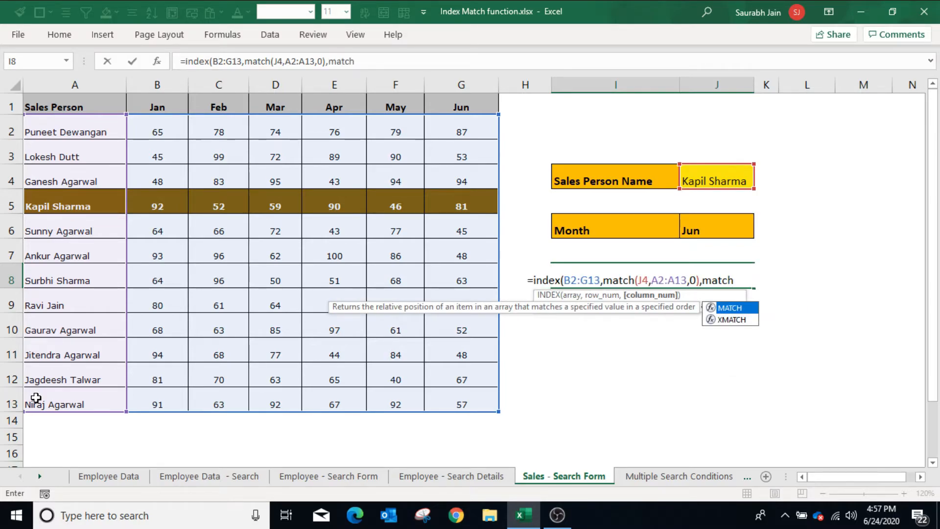
type("(")
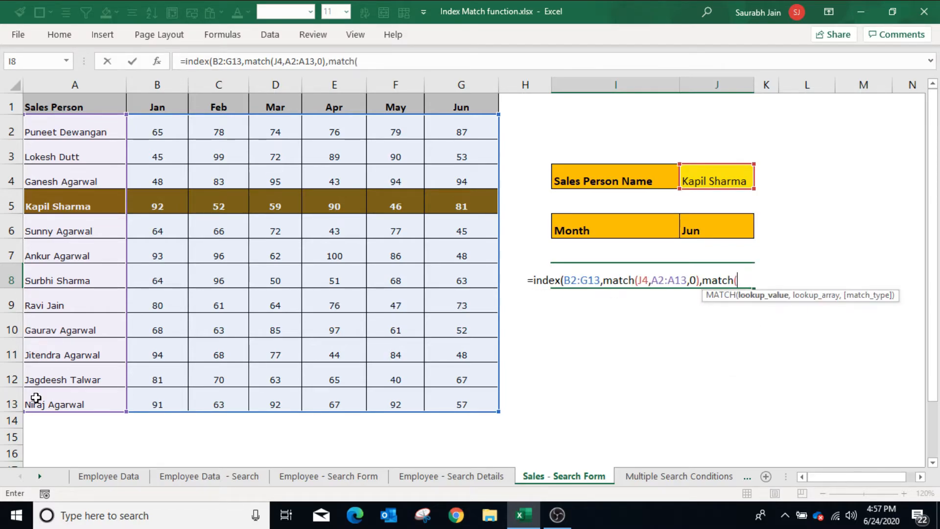
left_click(703, 229)
type(",")
left_click_drag(158, 107, 464, 102)
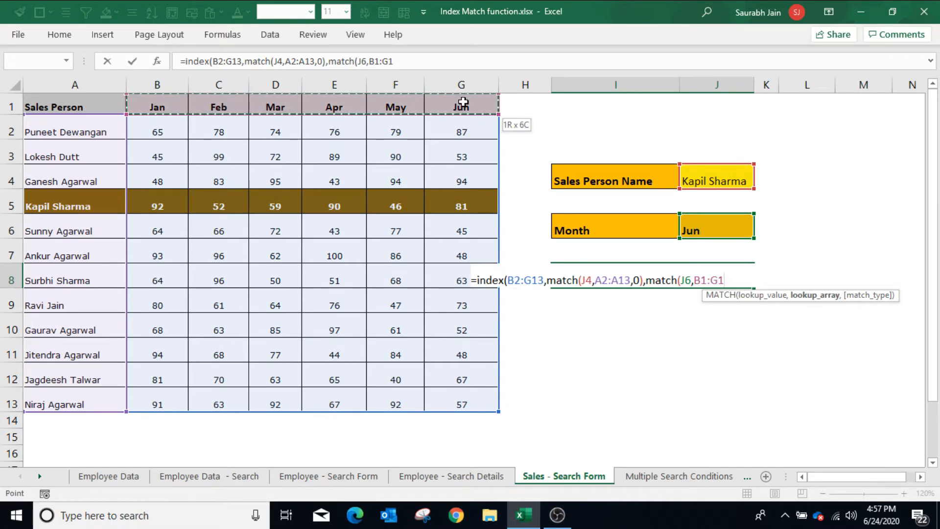
type(",")
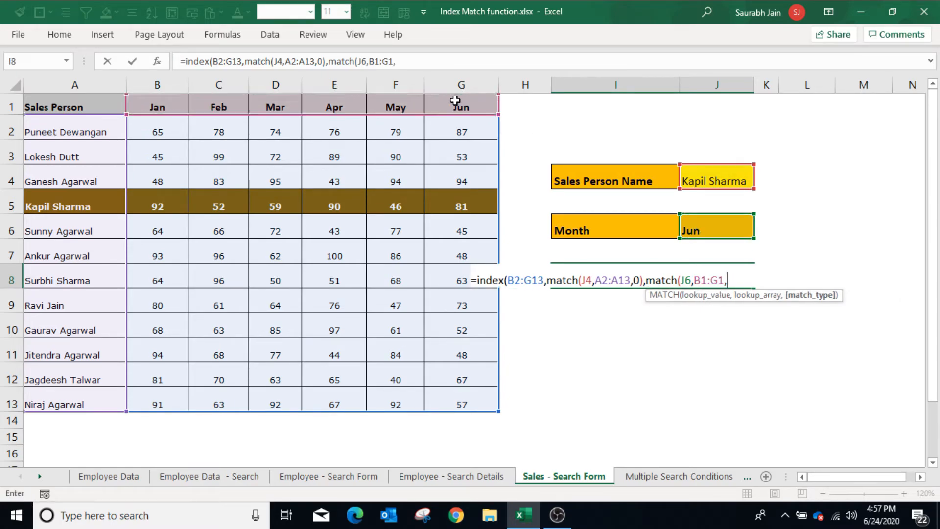
type("0")
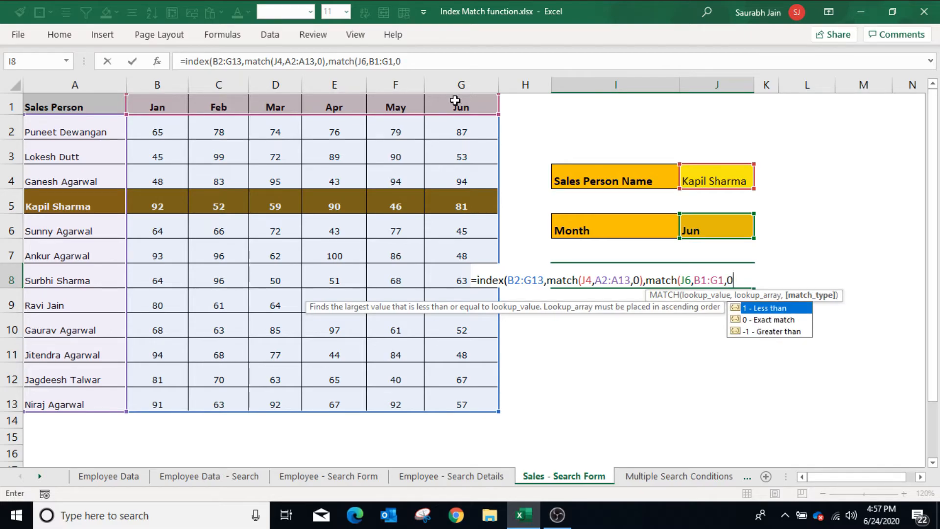
type("))")
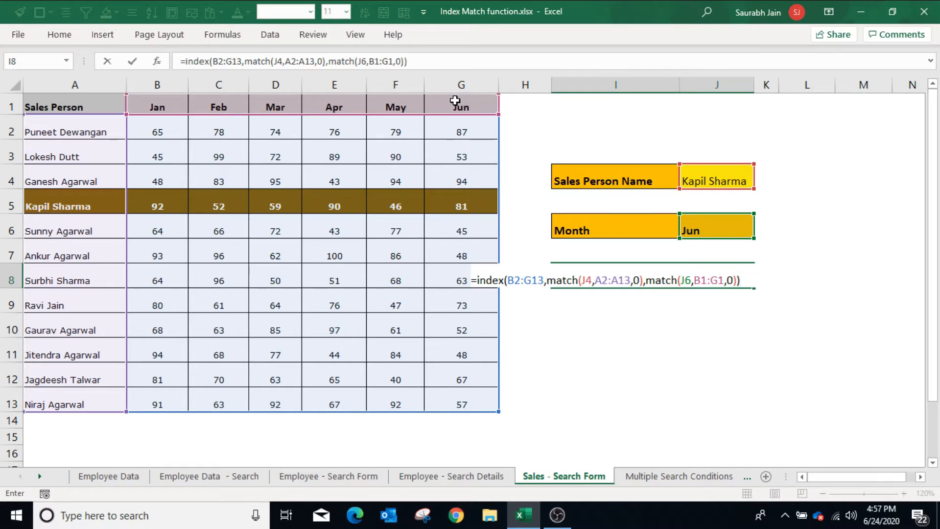
key("Return")
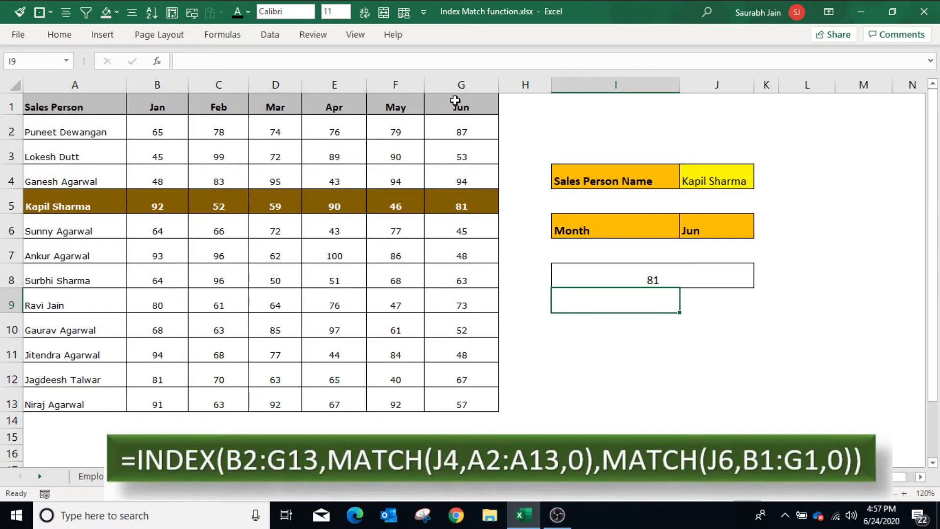
Test the lookup by choosing the sales person listed in row 8 in cell J4 and another month in J6.
left_click(739, 181)
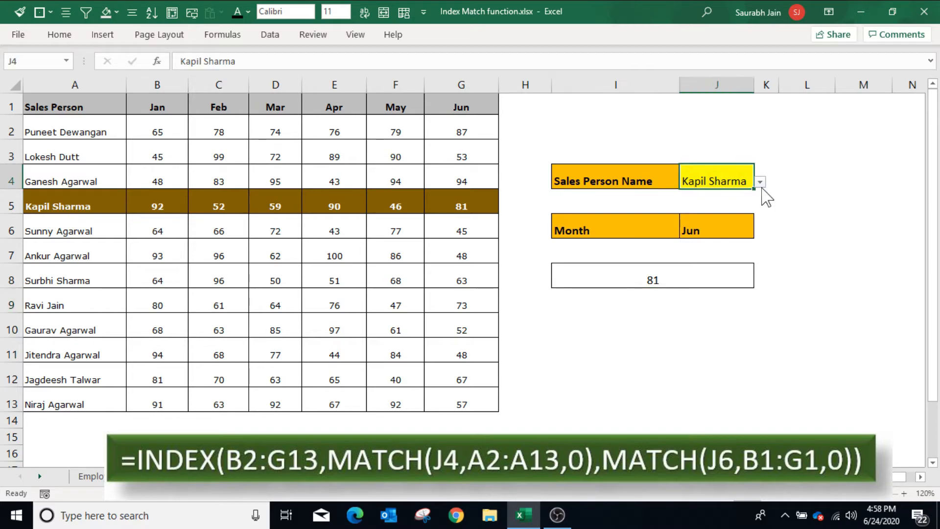
left_click(760, 182)
left_click(730, 228)
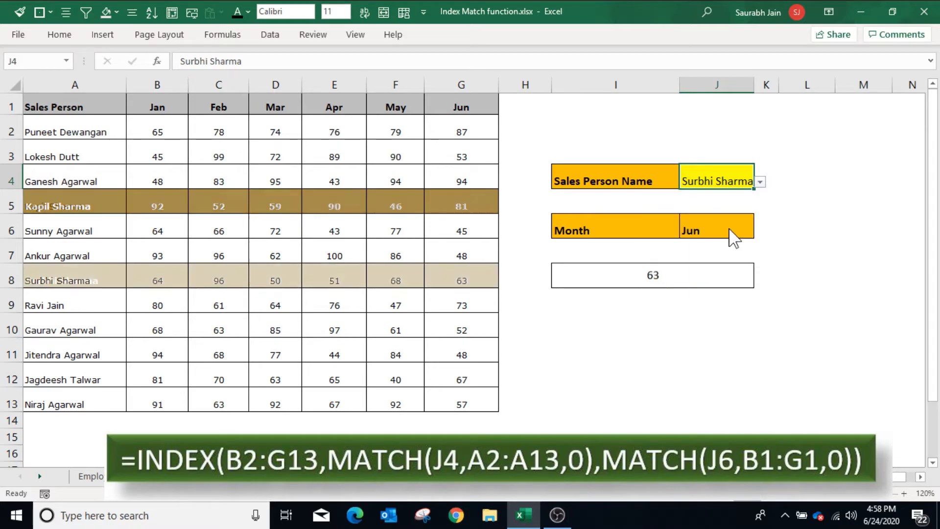
left_click(730, 230)
left_click(759, 231)
left_click(734, 265)
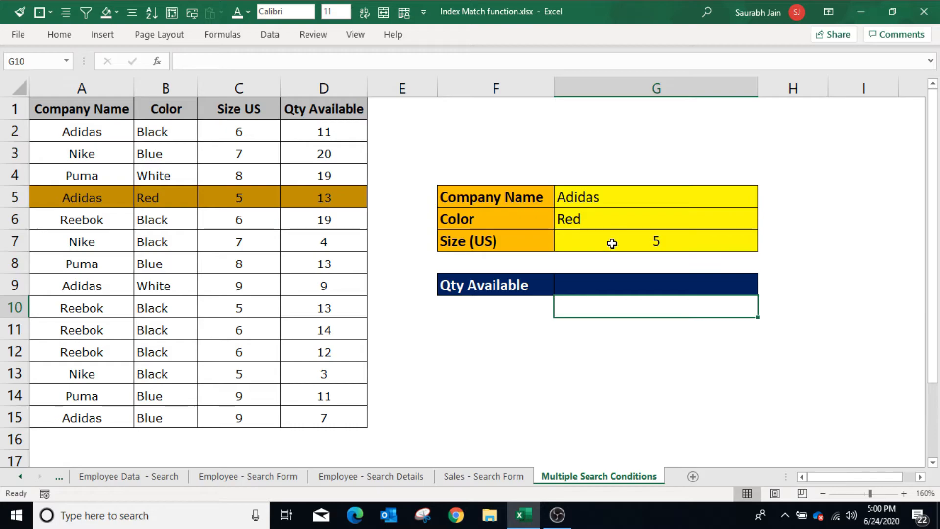
On the Multiple Search Conditions sheet, begin the formula =index(D2:D15, in Qty Available cell G9.
left_click(614, 198)
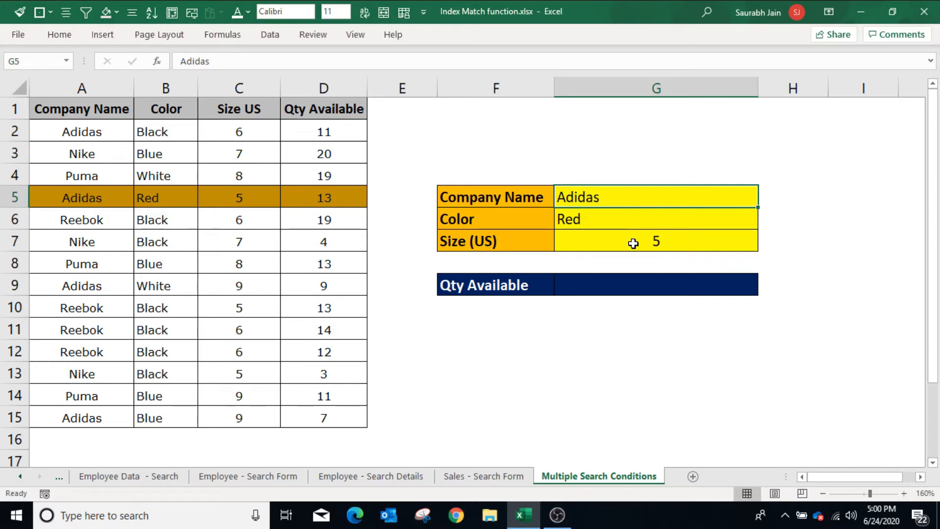
left_click(606, 279)
type("=index(")
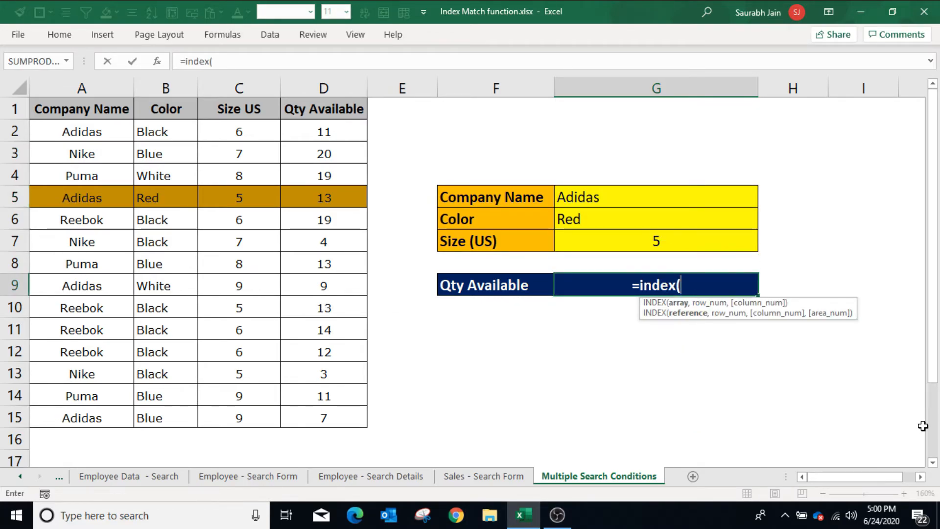
left_click_drag(361, 131, 304, 419)
type(",")
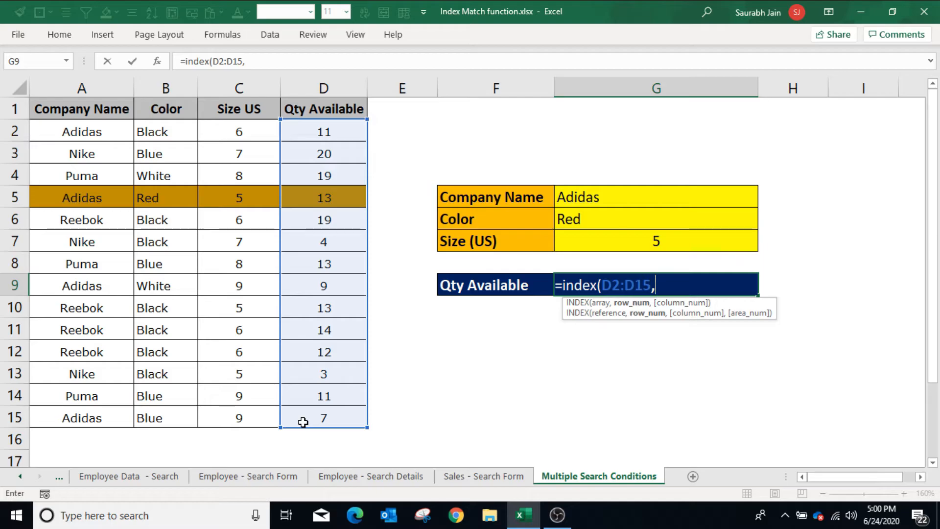
Add match(1,(G5=A2:A15)* to the G9 formula as the company name condition.
type("match(")
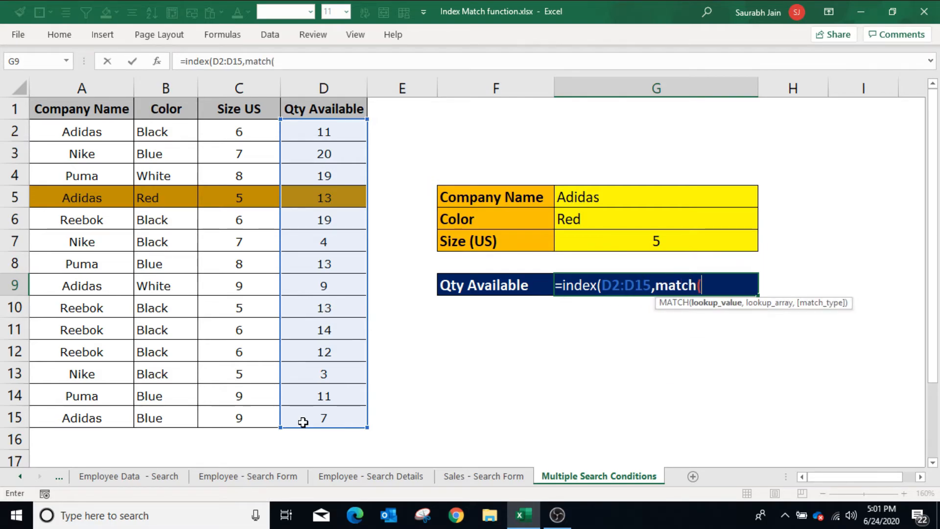
type("1,(")
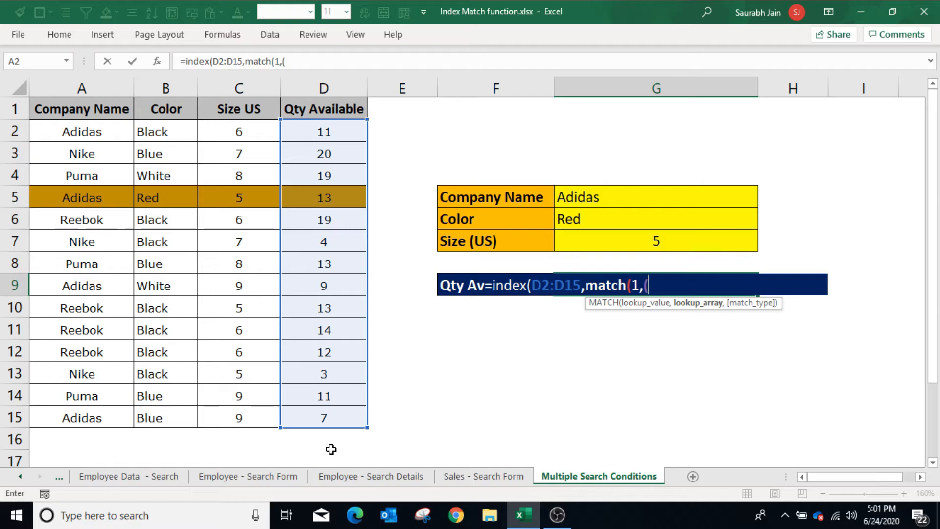
left_click(619, 192)
type("=")
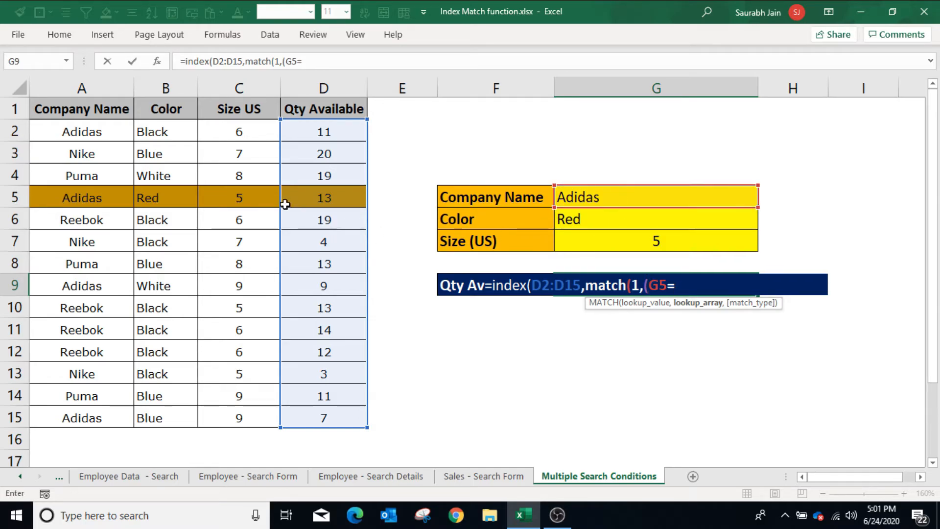
left_click_drag(112, 131, 100, 416)
type(")*")
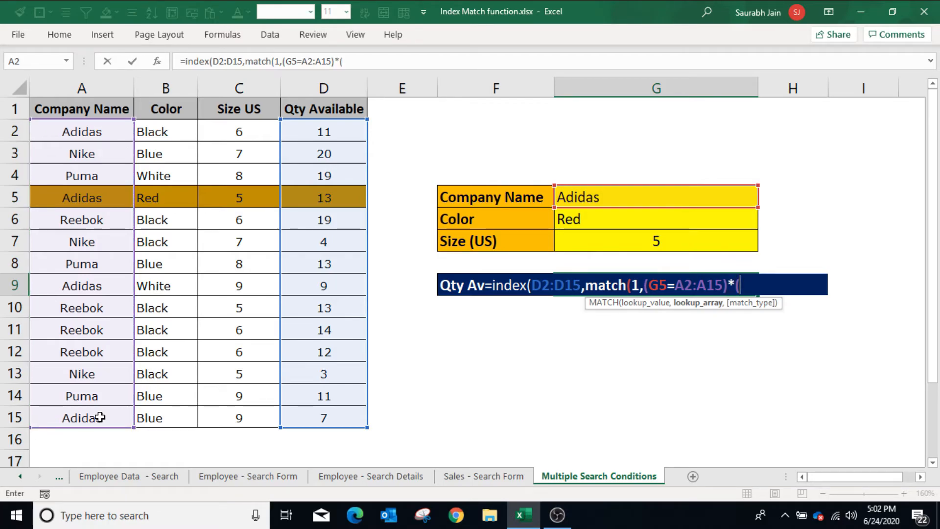
Add the color and size conditions (G6=B2:B15)*(G7=C2:C15) to the MATCH lookup array in G9.
type("(")
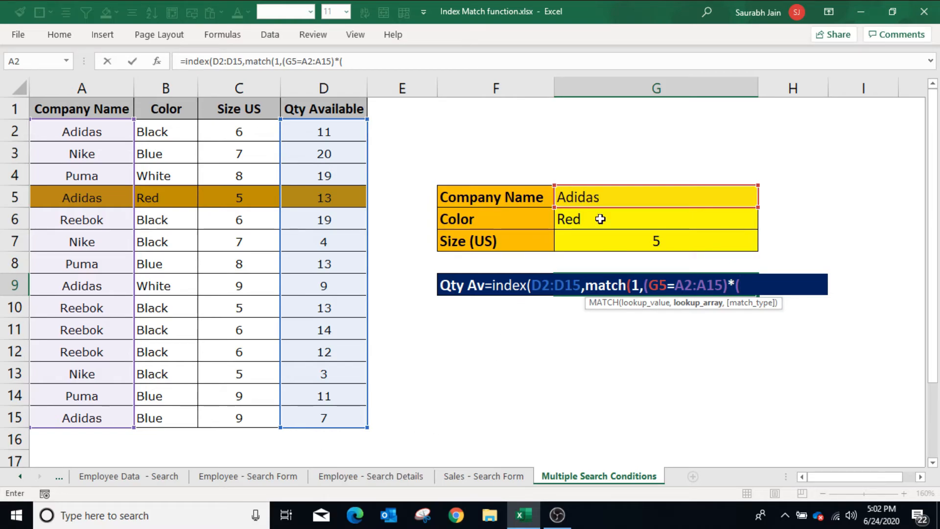
left_click(600, 219)
type("=")
left_click_drag(180, 135, 172, 421)
type(")*(")
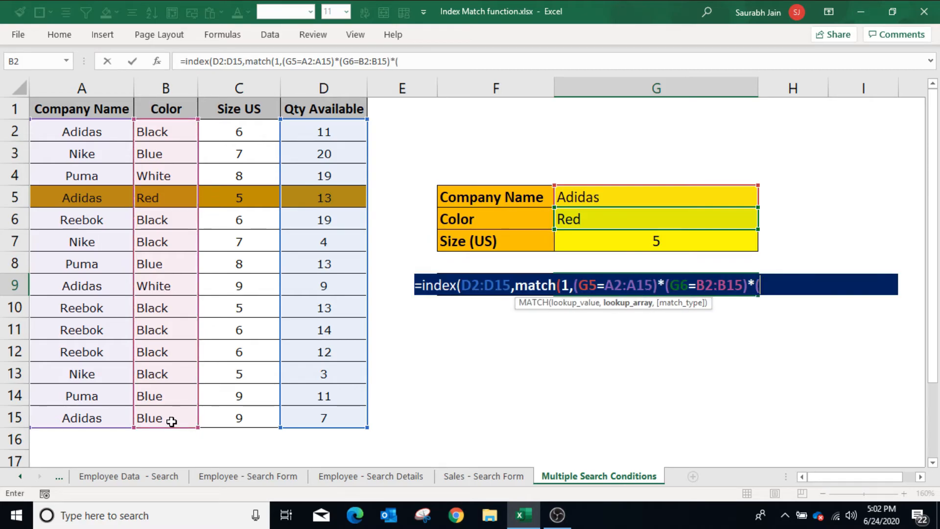
left_click(631, 239)
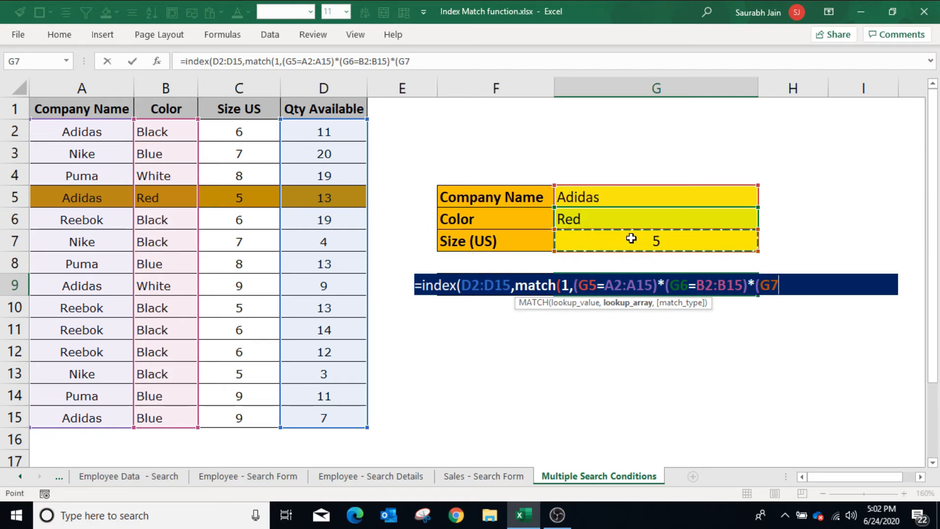
type("=")
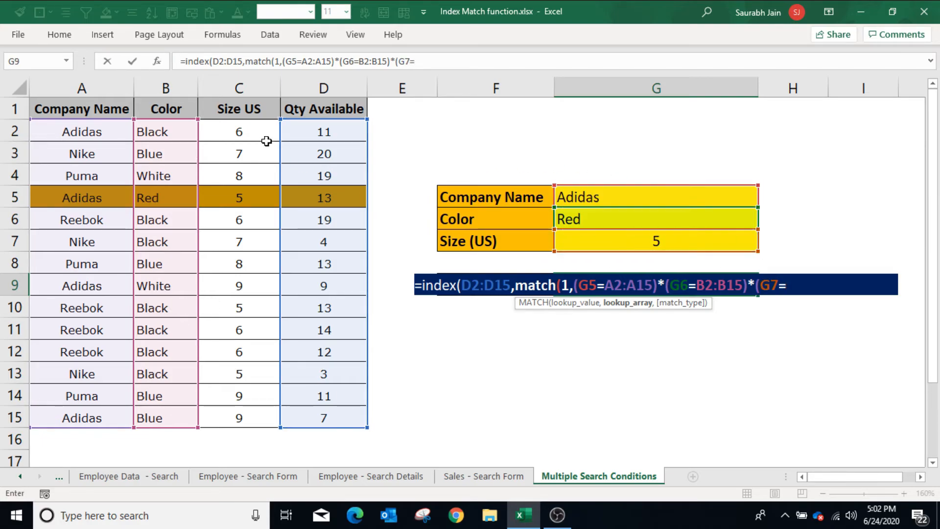
left_click_drag(253, 130, 237, 422)
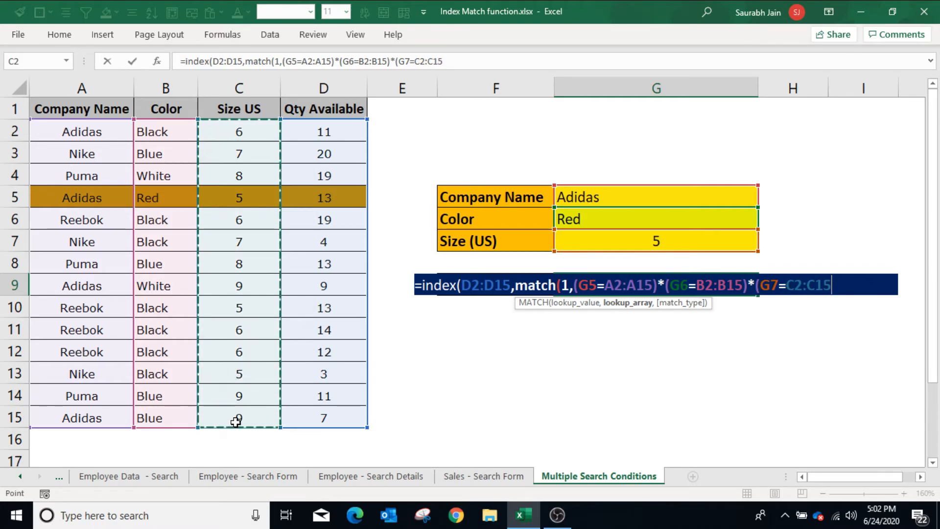
type(")")
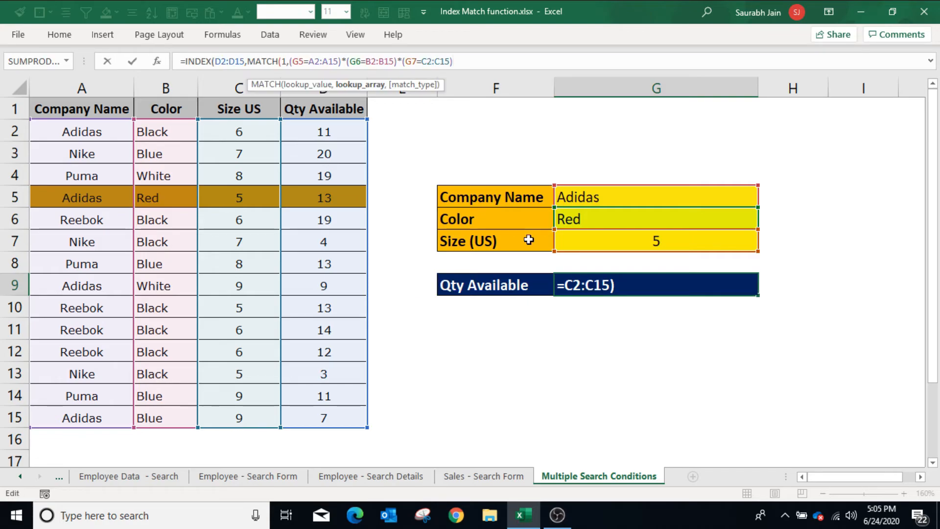
Finish the G9 formula with exact match ,0)), enter it as an array formula, and select color cell G6.
type(",0")
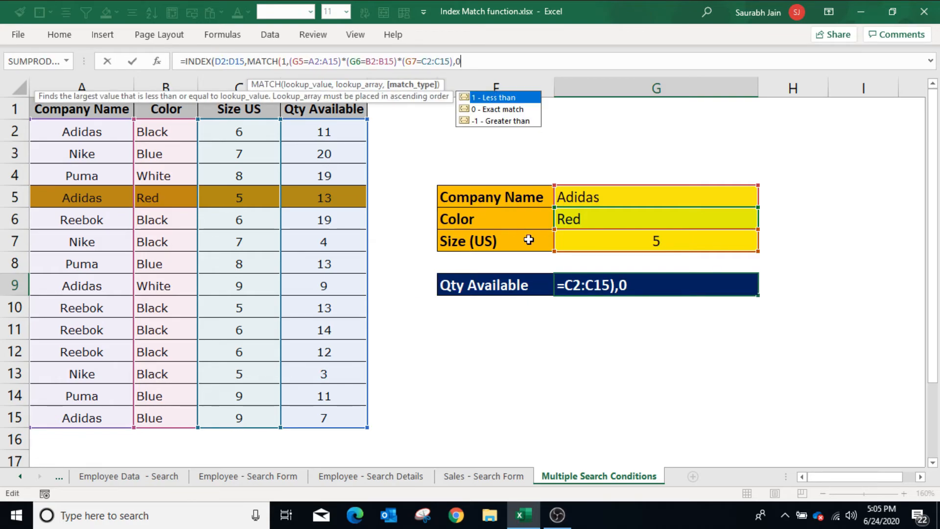
type(")")
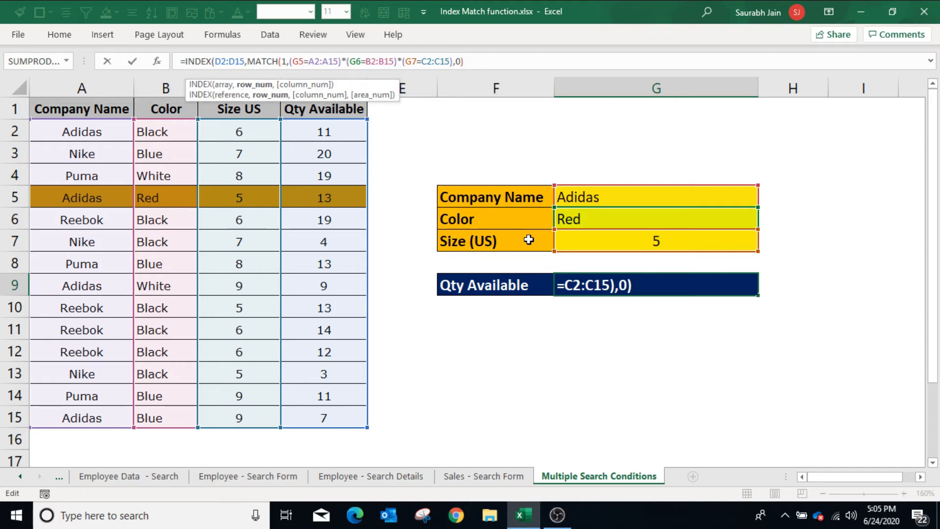
type(")")
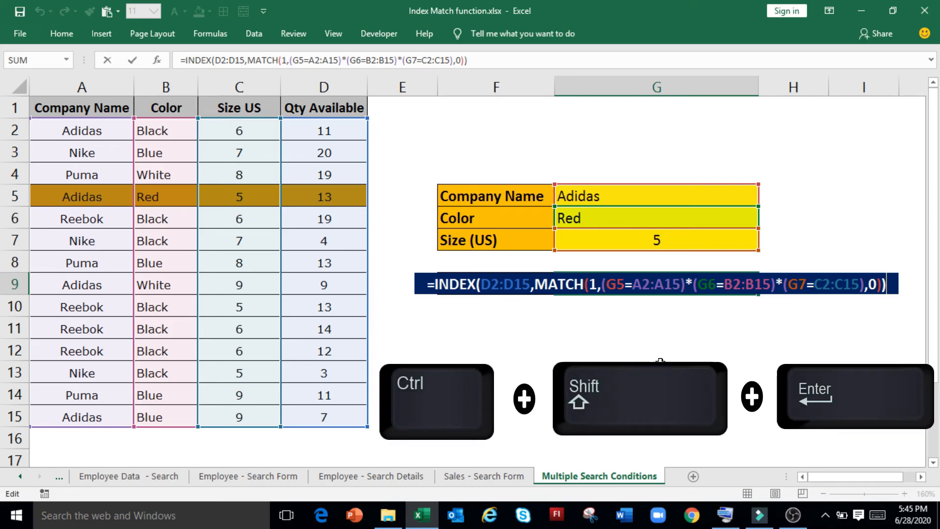
key("ctrl+shift+Return")
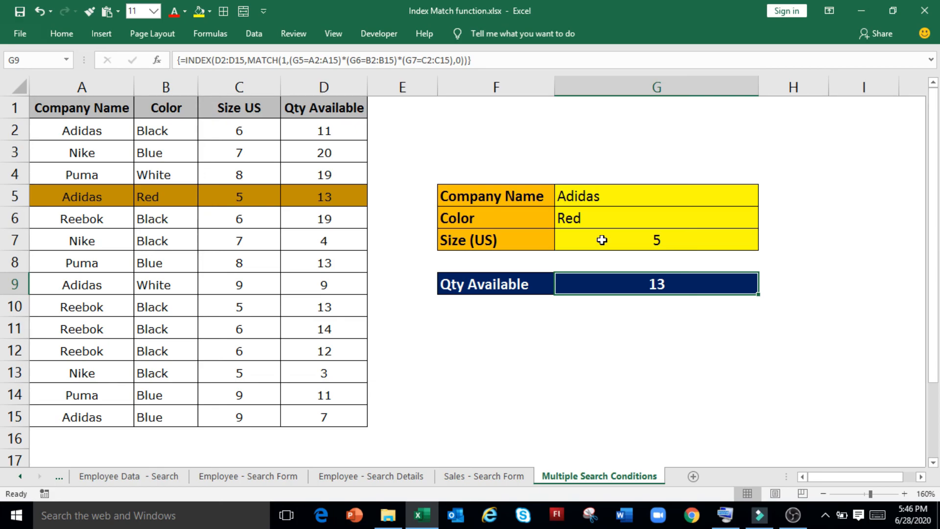
left_click(602, 219)
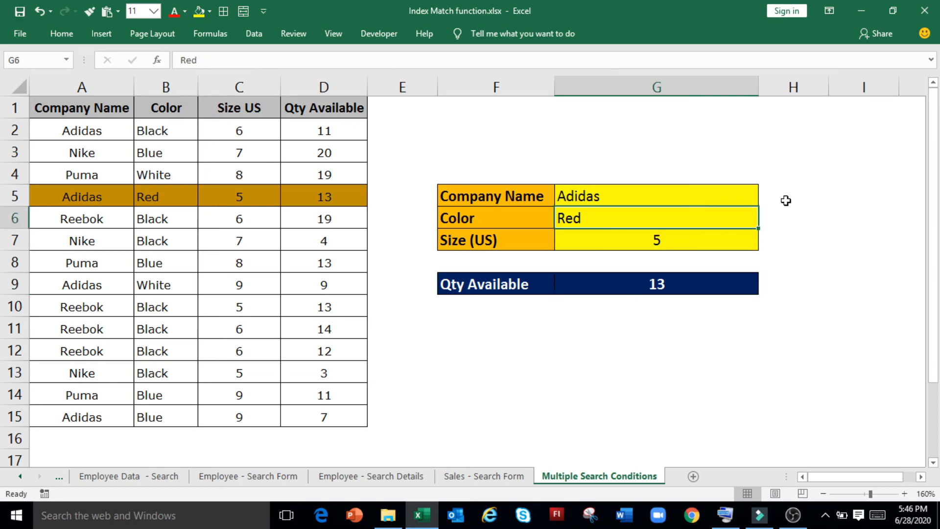